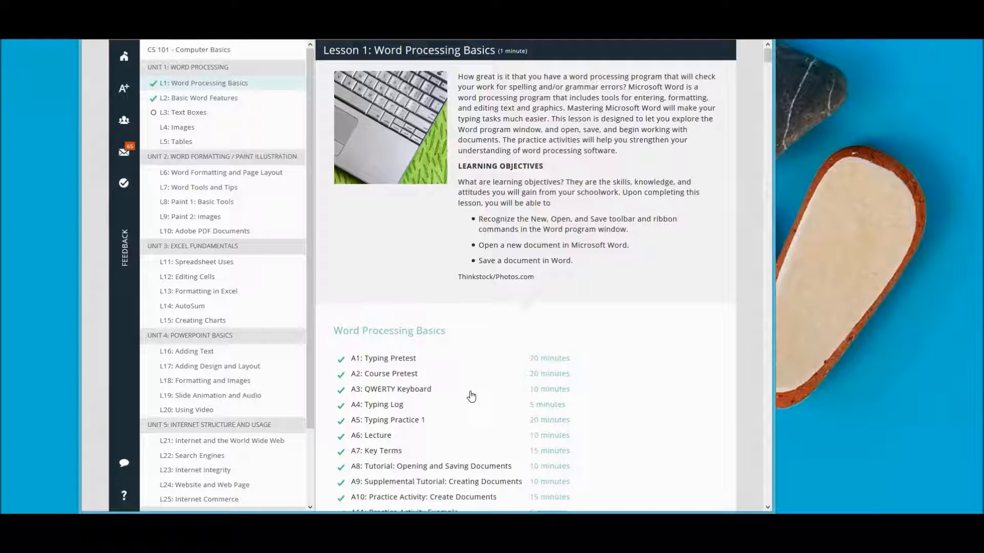
Step: Open the Project 1 Instructions and Rubric PDF from Lesson 1's Project 1 activity, resuming the attempt and using Adobe Reader
scroll(471, 396, "down", 3)
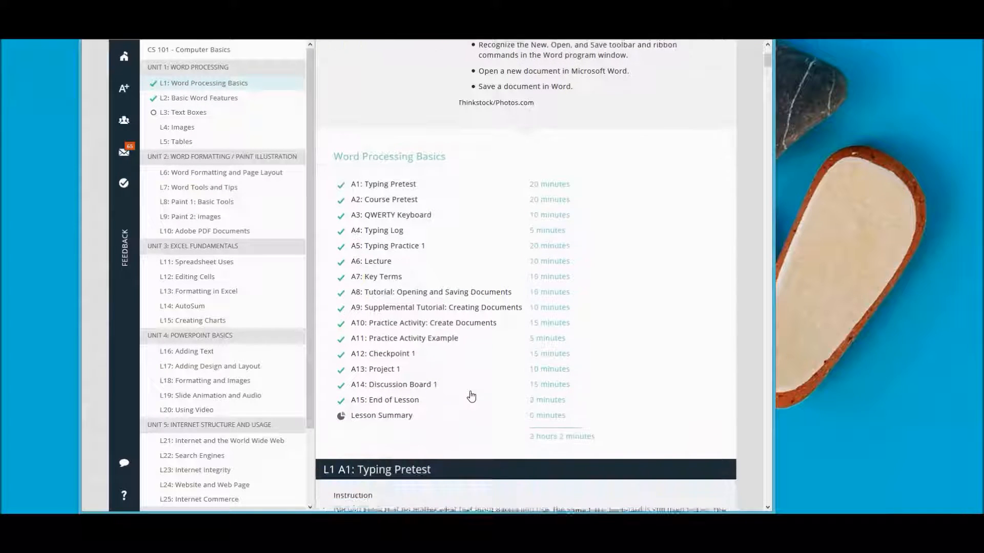
left_click(385, 370)
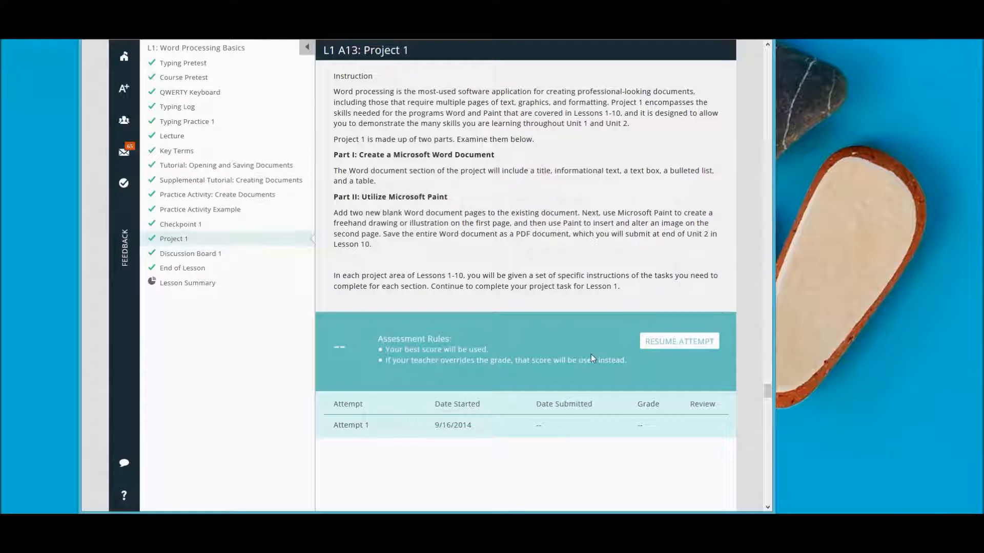
left_click(672, 347)
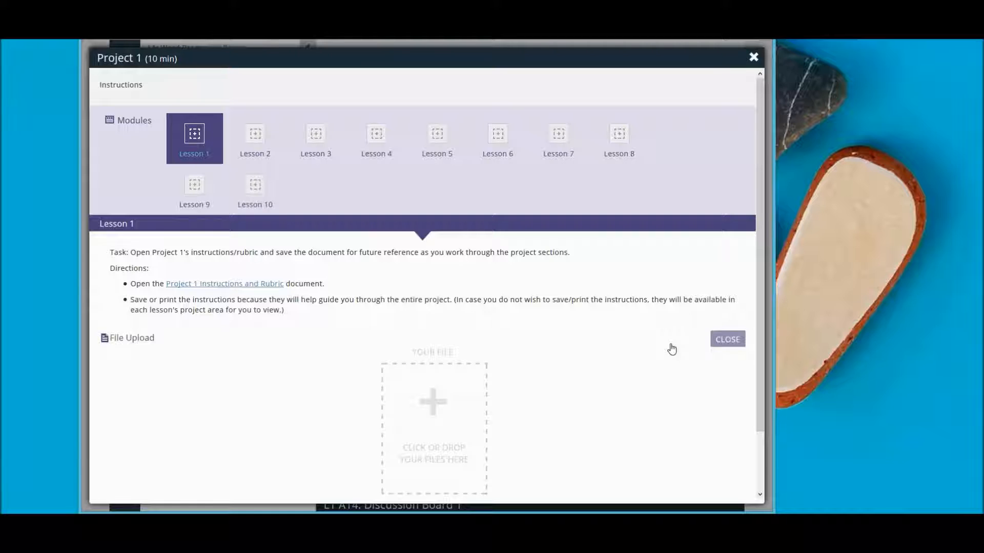
left_click(214, 287)
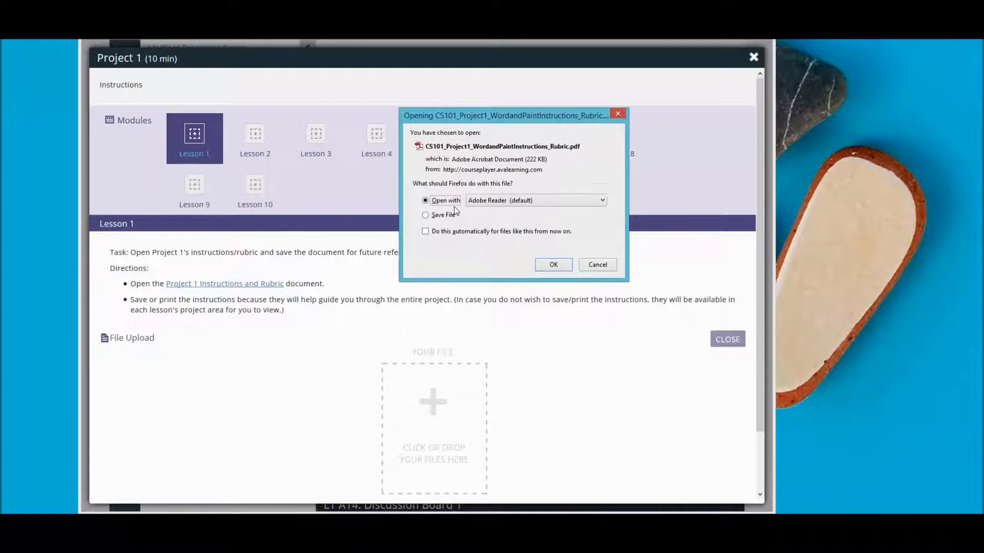
left_click(556, 269)
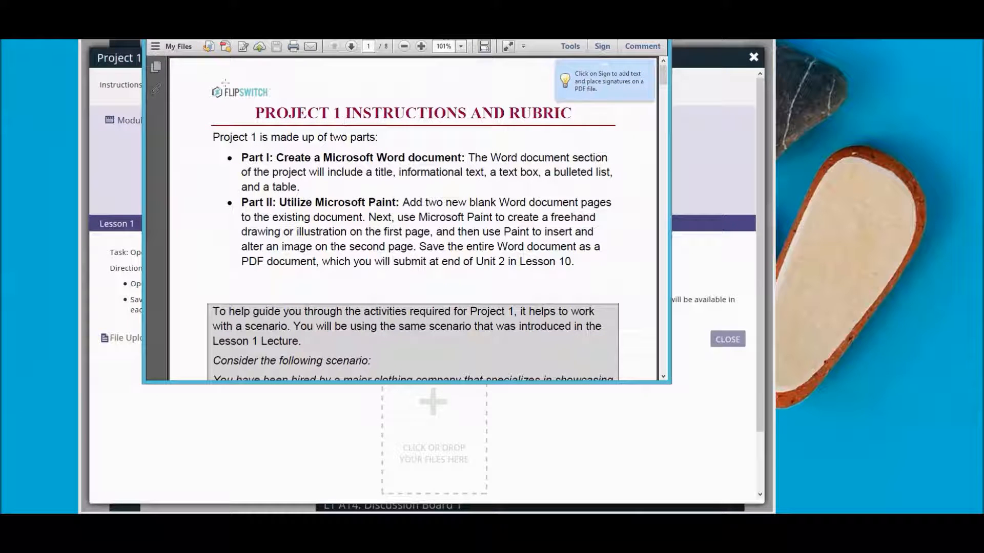
Step: Save a copy of the PDF to the Desktop as "Project 1 Instructions and Rubric"
left_click(155, 45)
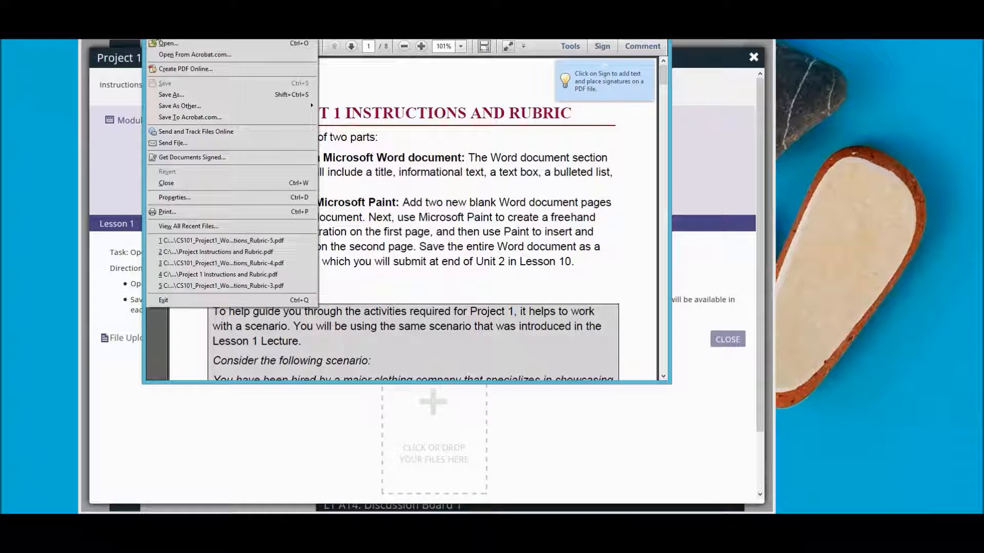
left_click(174, 94)
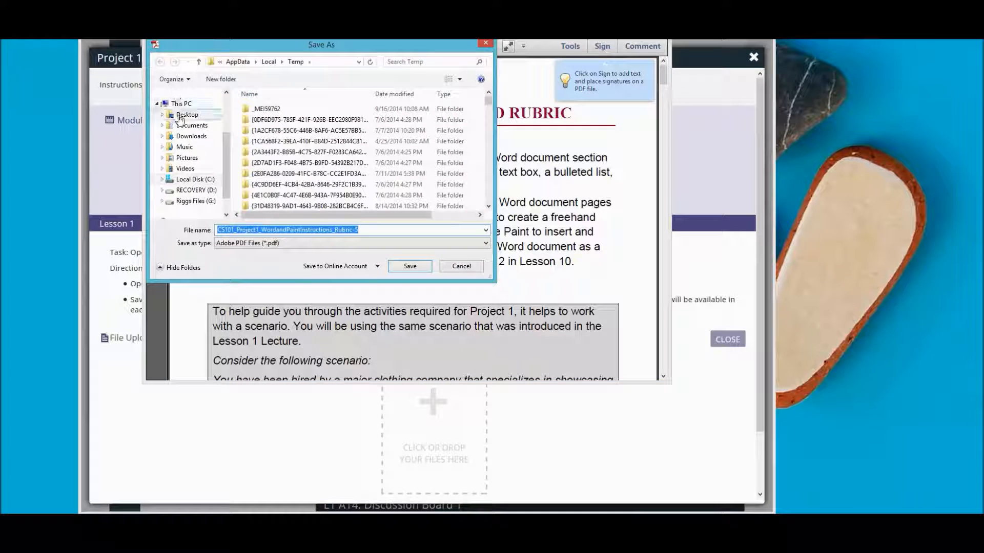
left_click(180, 116)
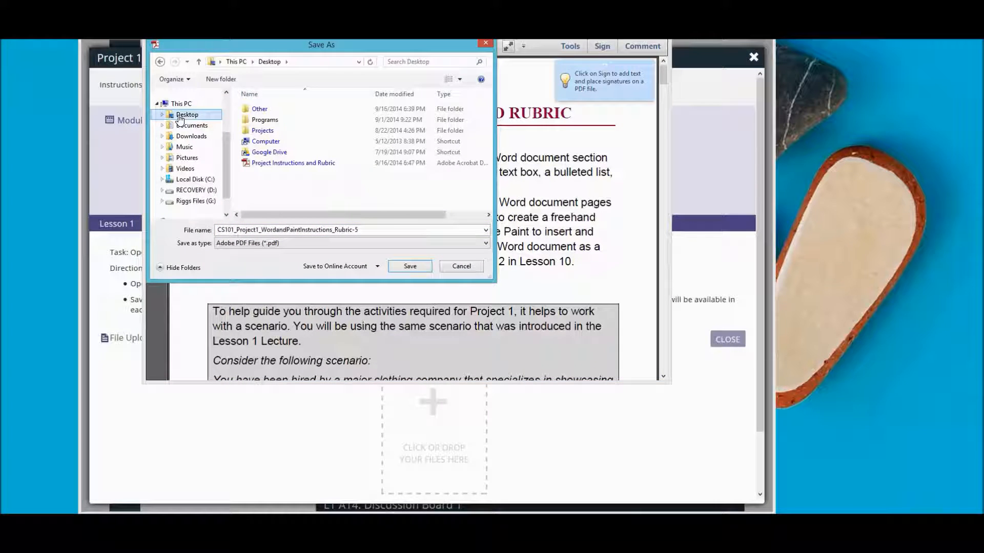
double_click(358, 230)
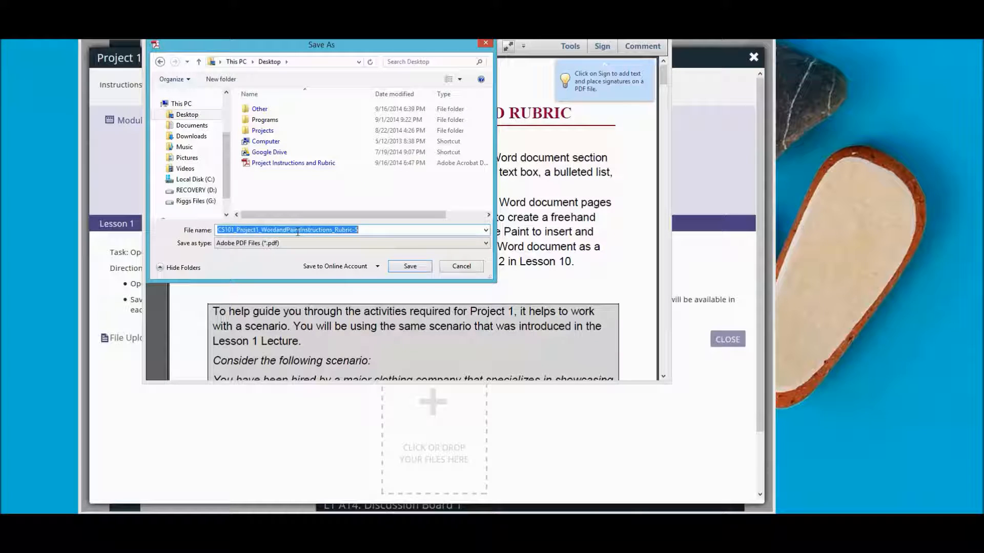
type("Pro")
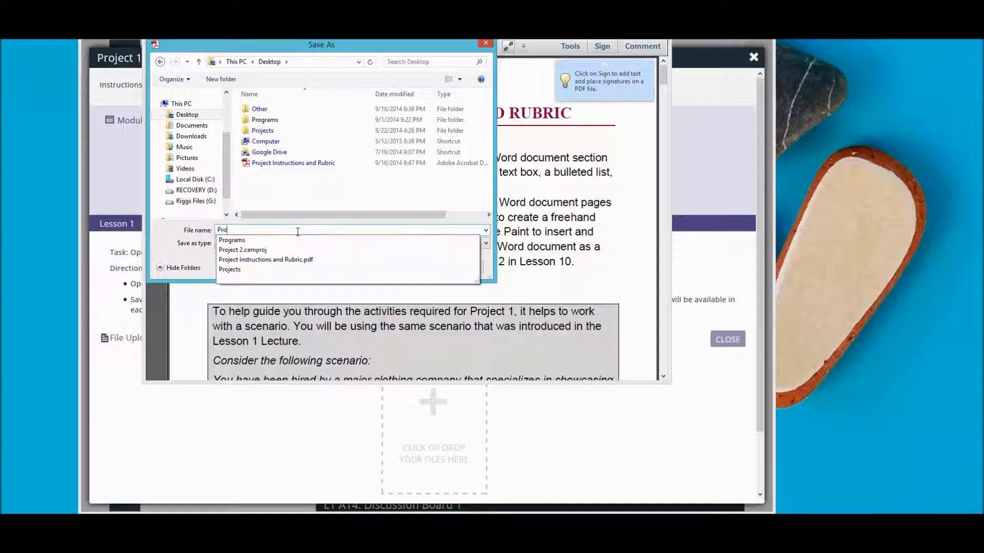
type("ject 1 Instruct")
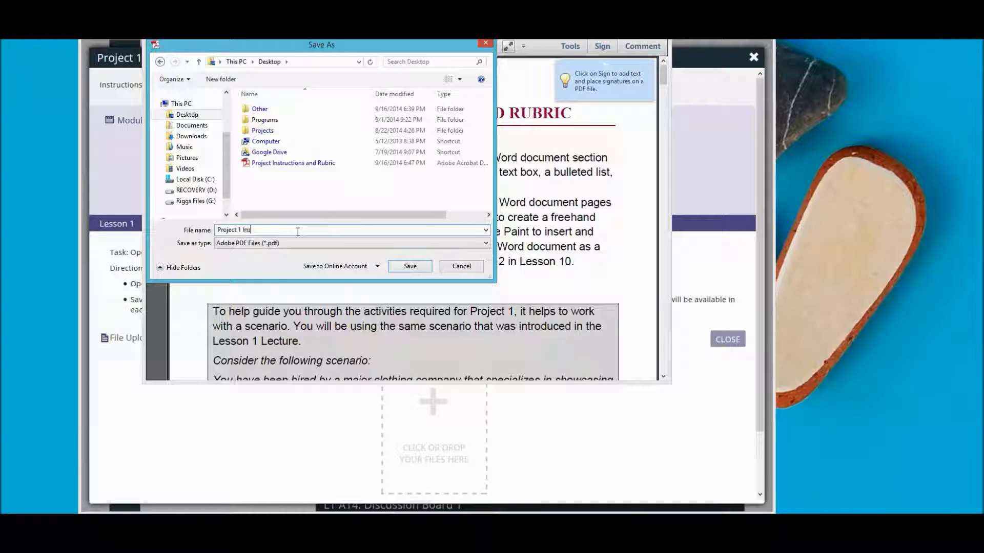
type("ions and Rubric")
left_click(410, 266)
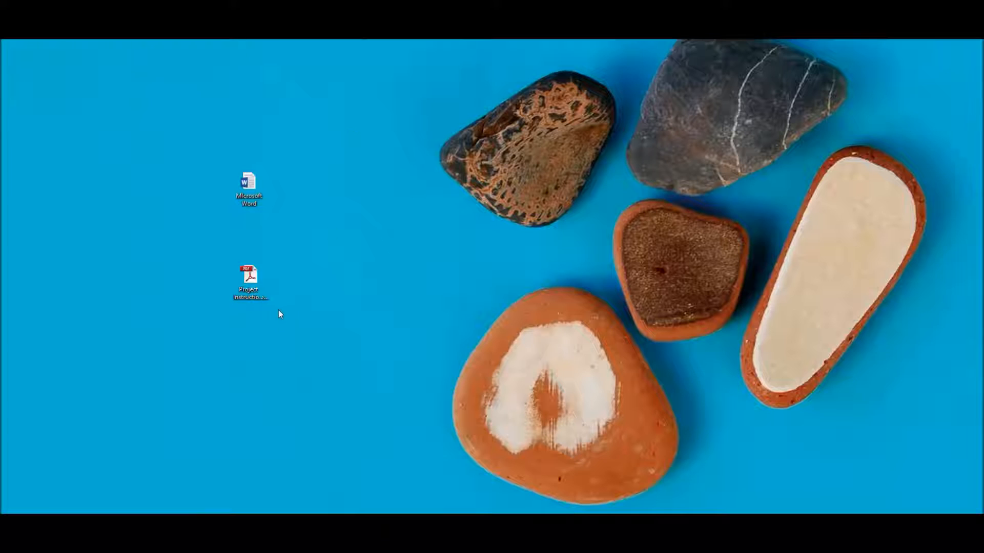
left_click(246, 298)
left_click(245, 297)
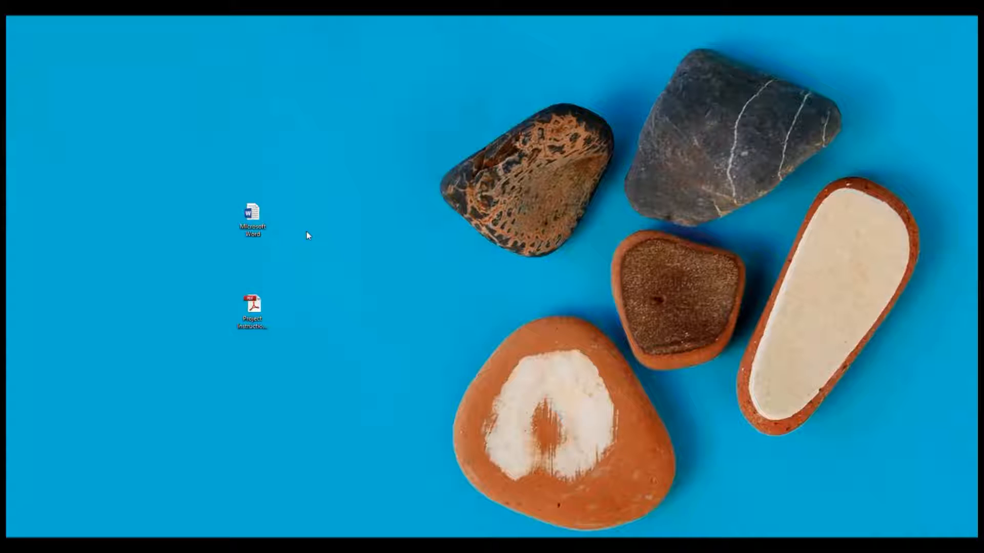
Step: Open the Microsoft Word document on the desktop and save it to the Desktop as "Project 1 Word and Paint"
left_click(252, 232)
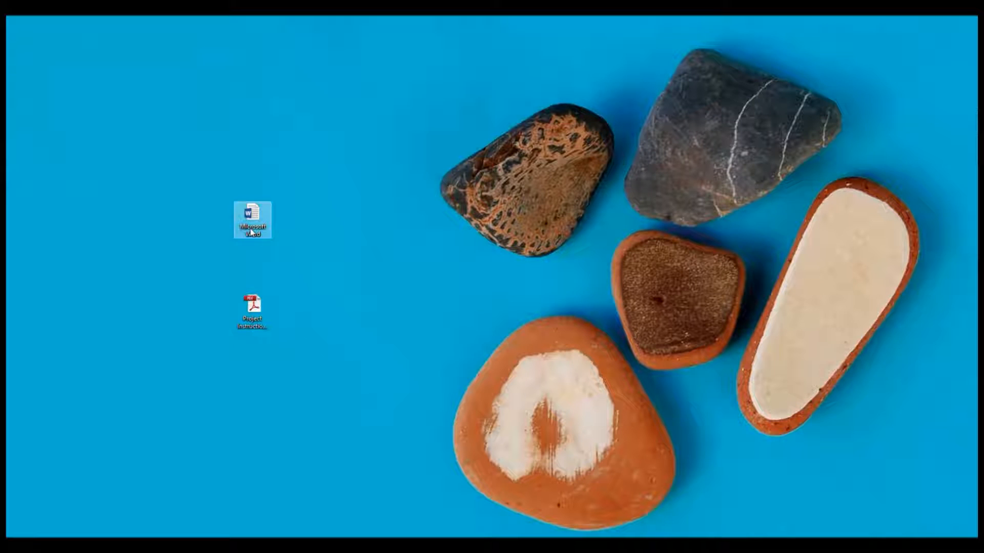
double_click(252, 232)
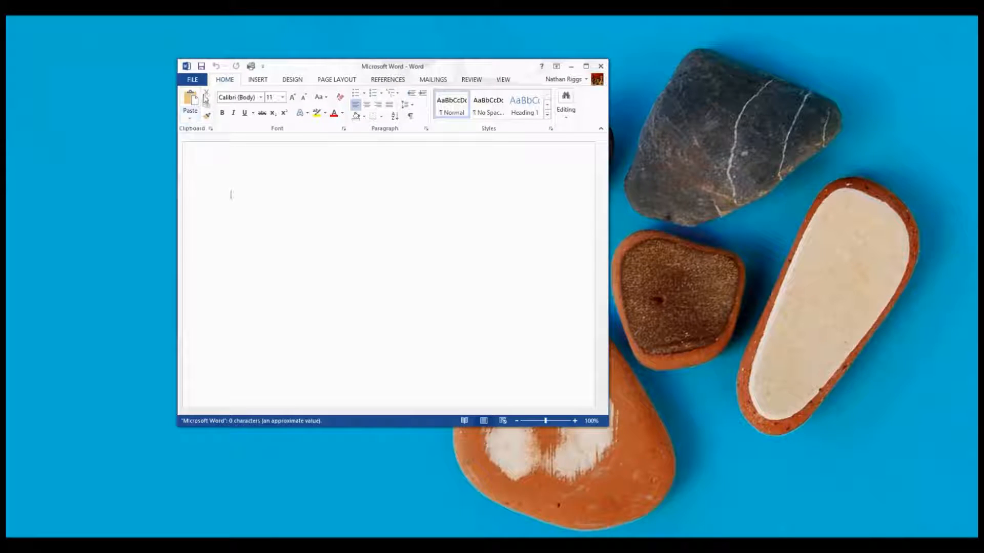
left_click(192, 80)
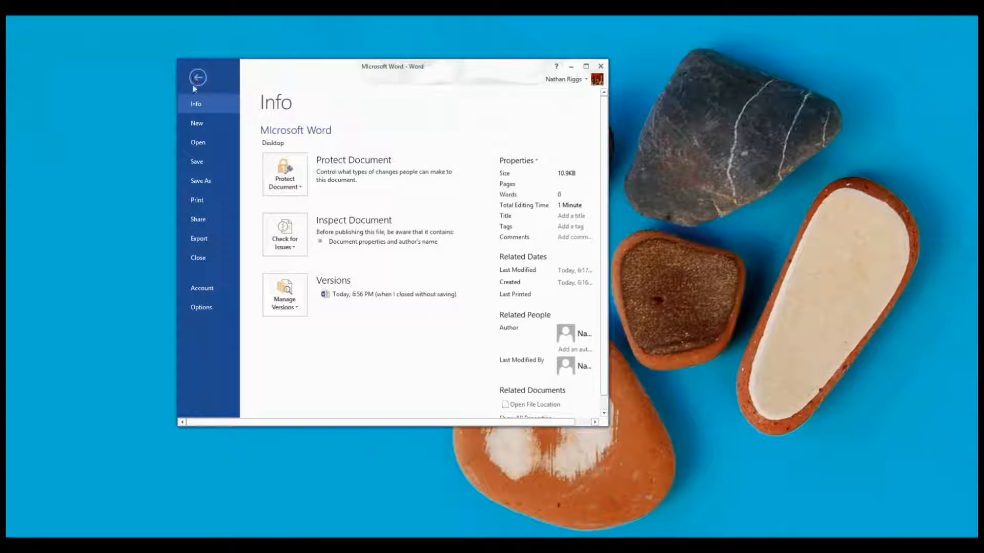
left_click(201, 181)
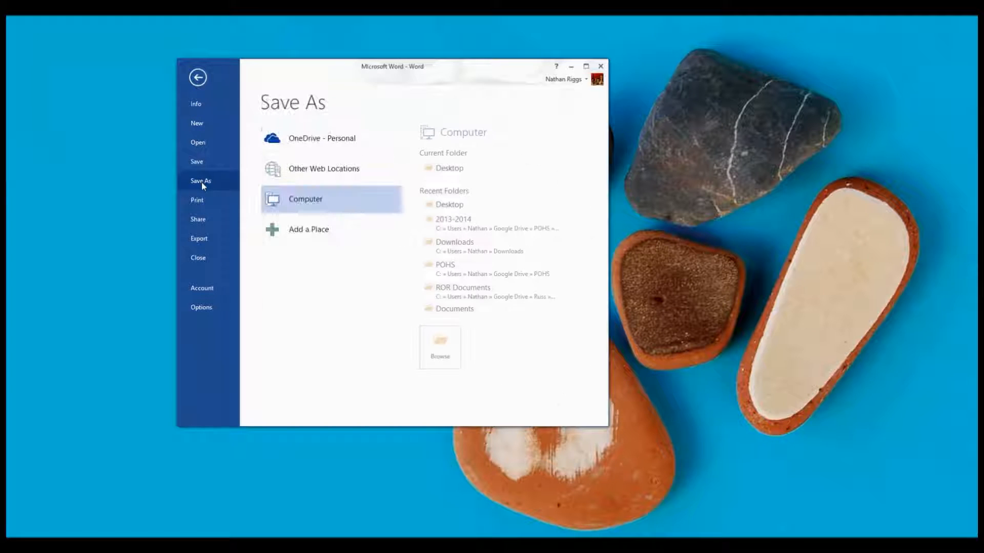
left_click(440, 349)
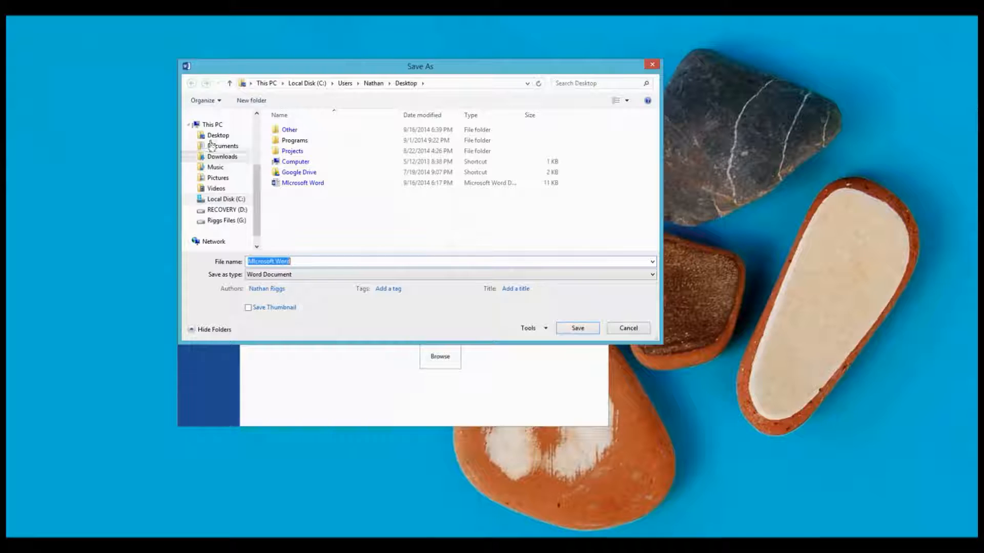
left_click(215, 138)
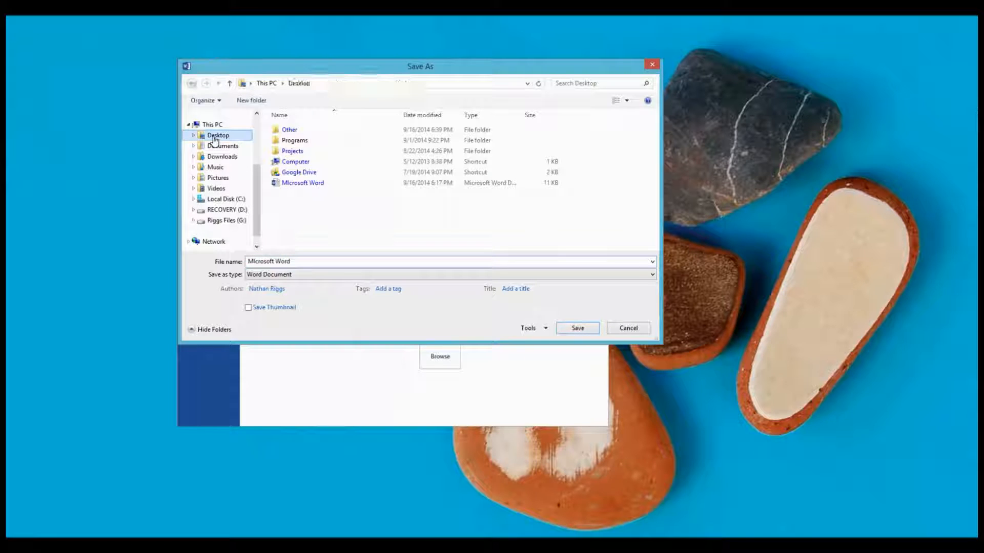
left_click(307, 263)
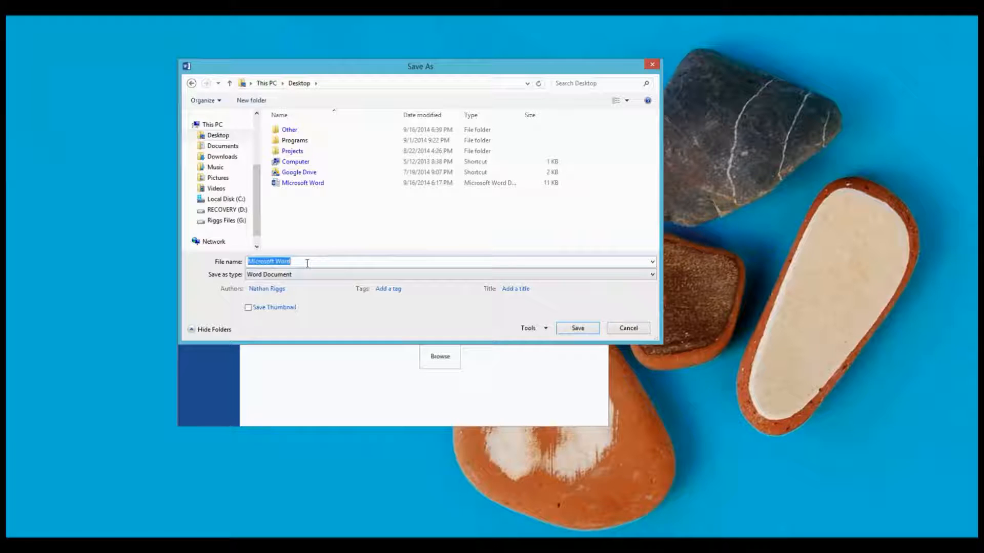
type("Project ")
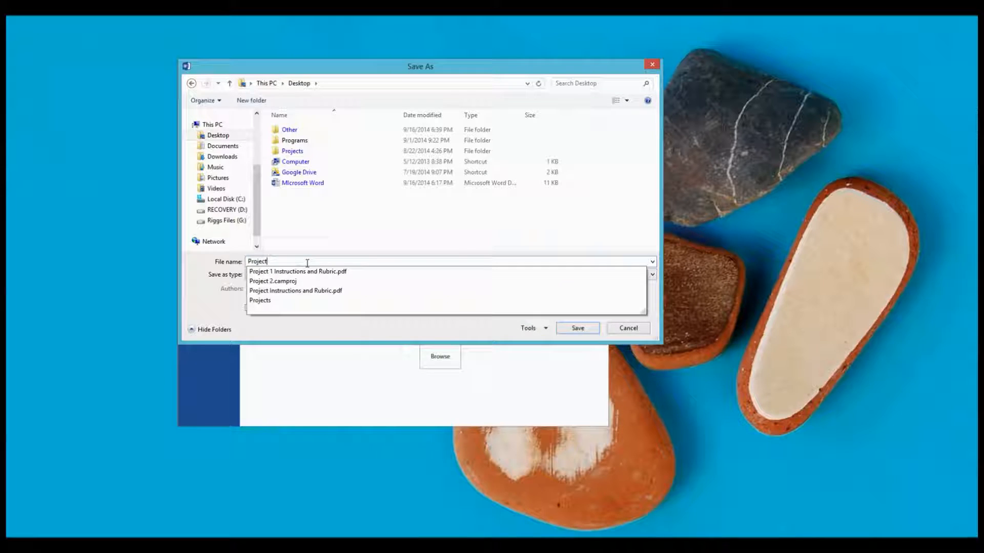
type("1 Wor")
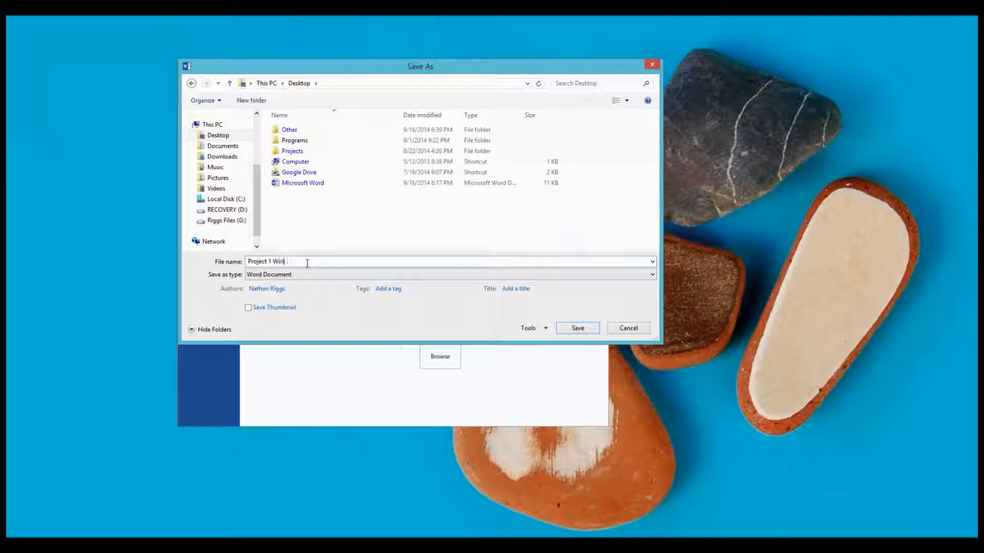
type("d and Paint")
left_click(578, 329)
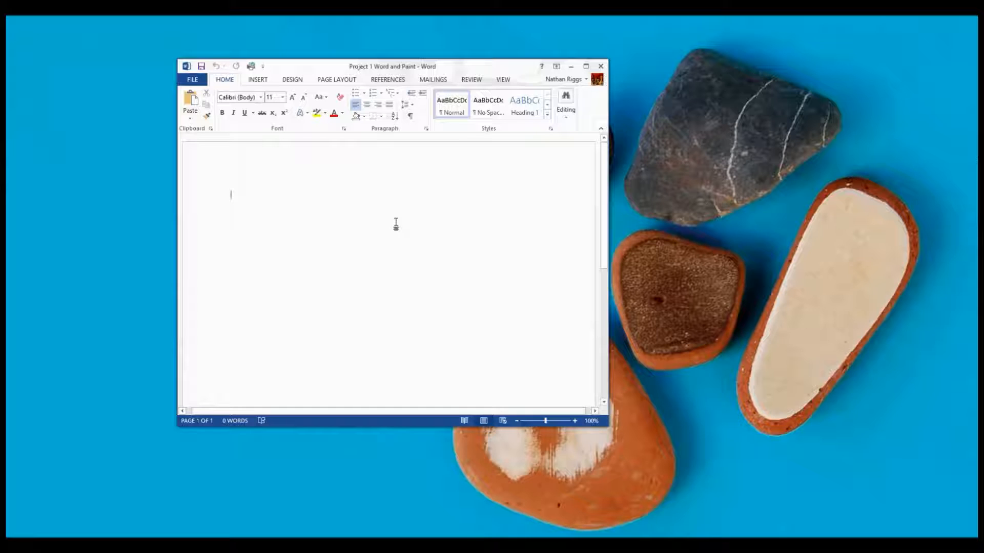
Step: Enter the title "T-shirt Advertising Packet" with the date 9/16/2014 on the line below it
type("T-s")
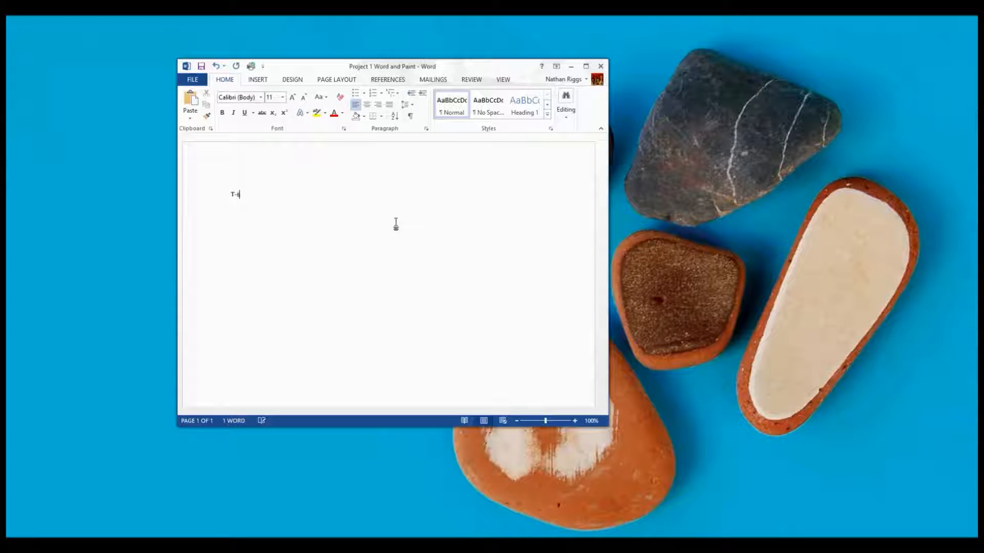
type("hirt Advertis")
type("ing Pack")
type("et")
type("9/16/")
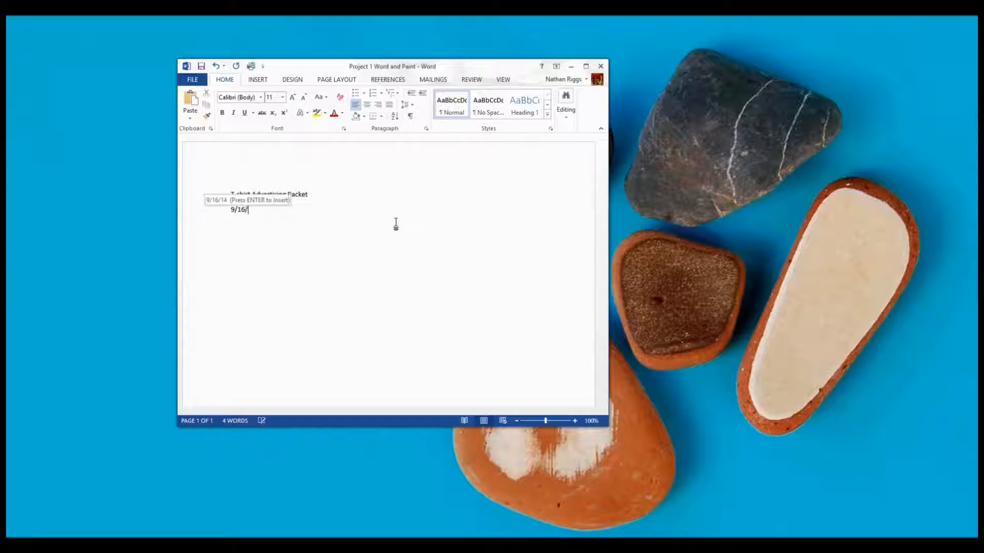
type("2014")
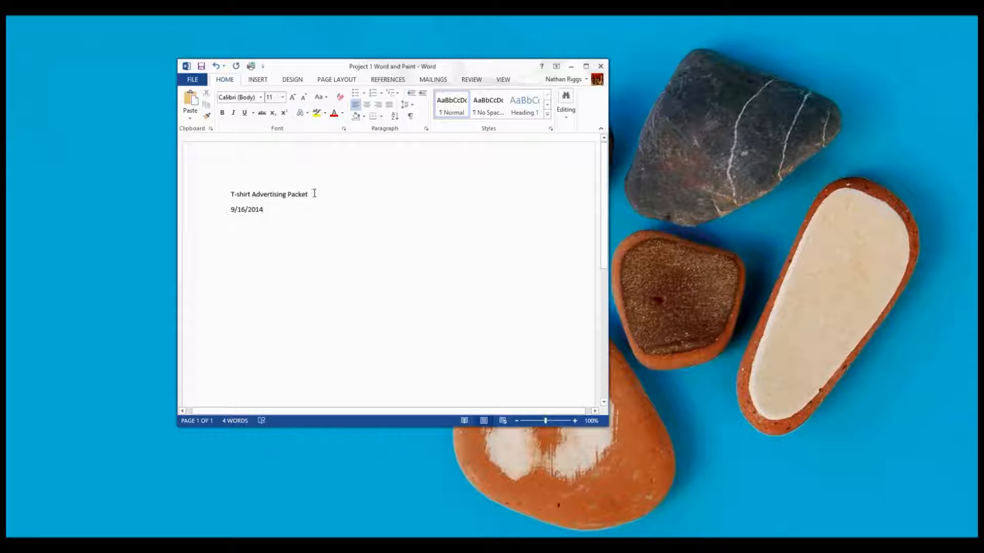
Step: Format the title line "T-shirt Advertising Packet" in 14-point Arial
left_click_drag(314, 194, 229, 194)
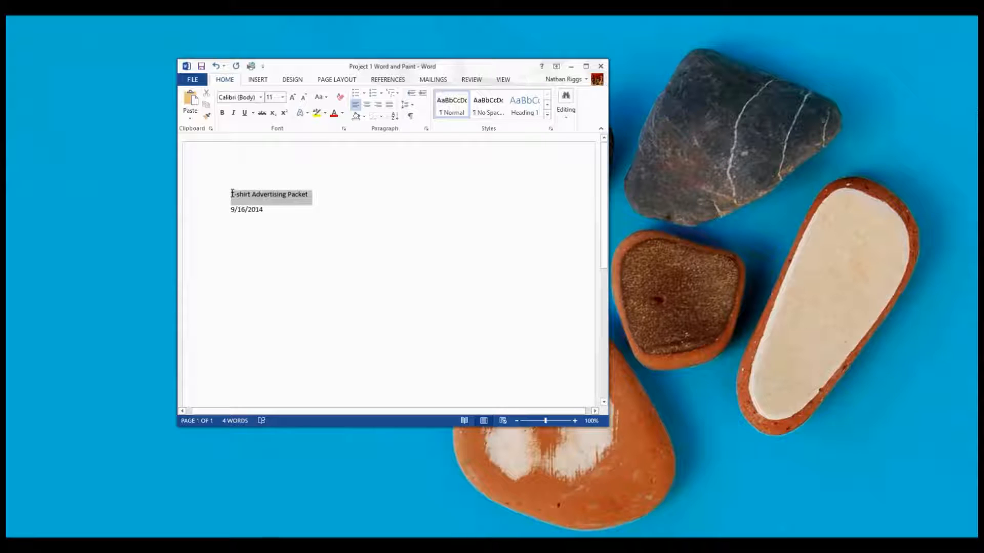
left_click(282, 98)
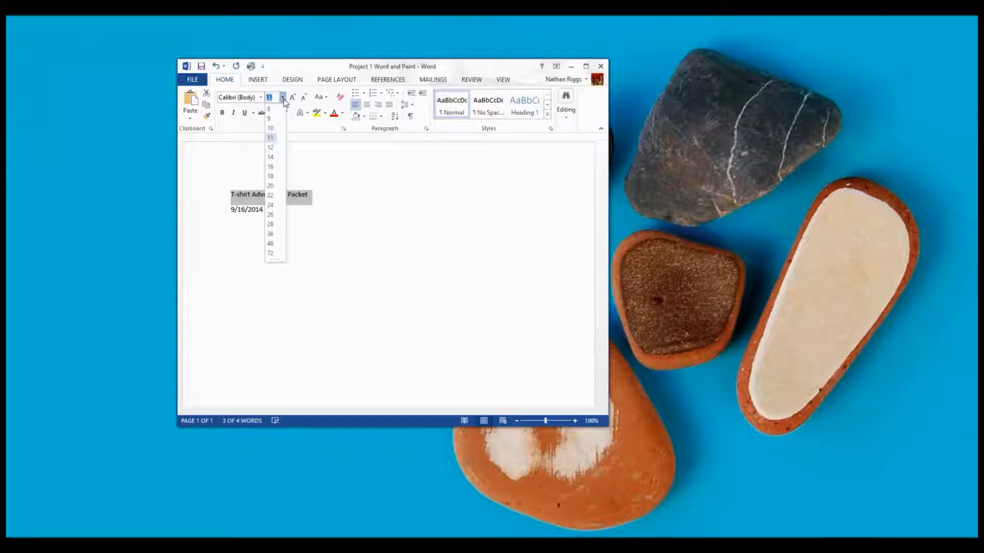
left_click(271, 158)
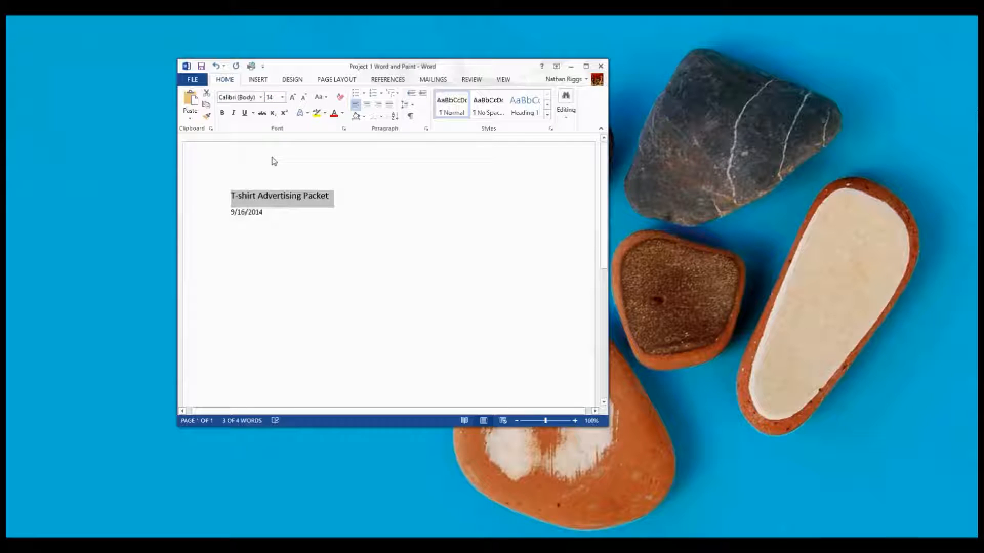
left_click(260, 98)
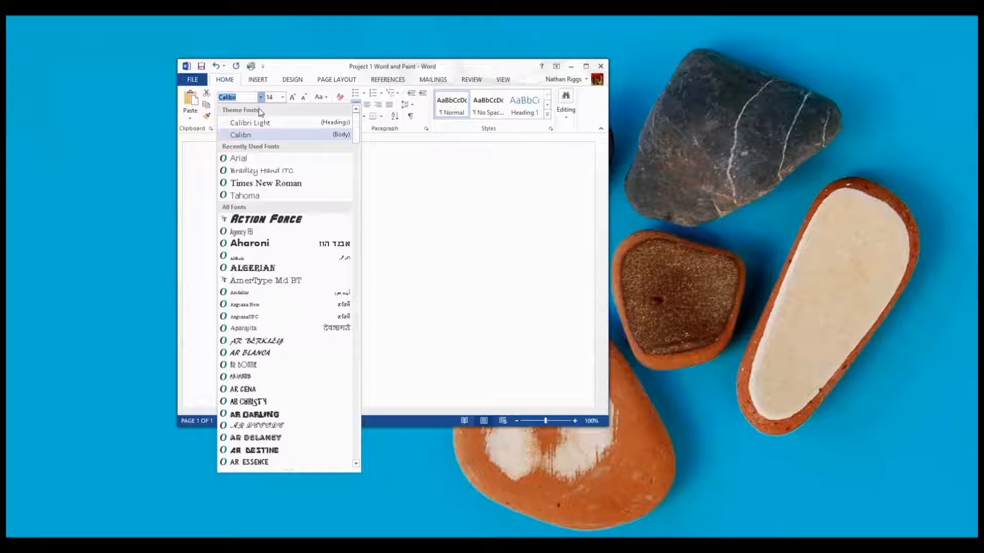
left_click(246, 160)
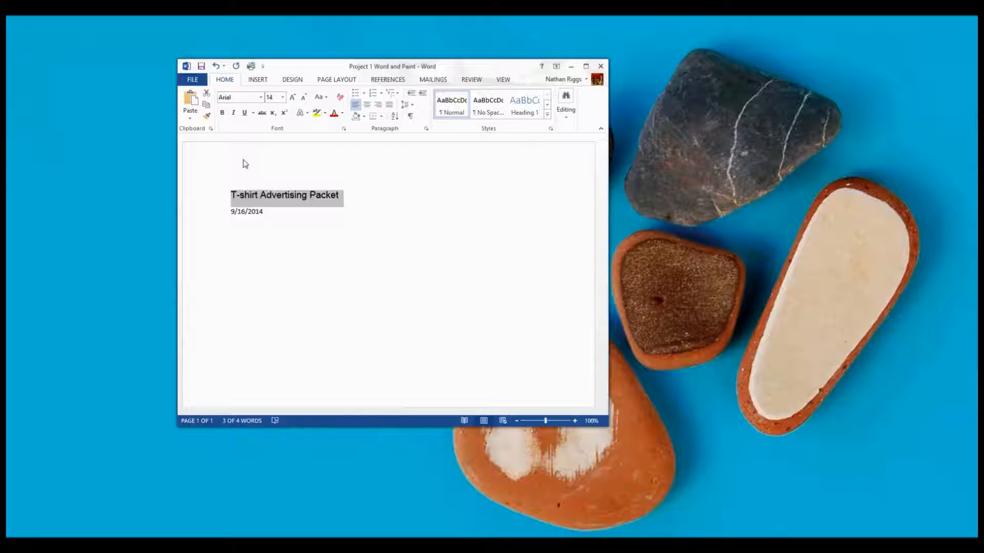
Step: Save the document and reopen Project 1 Word and Paint from the desktop
left_click(201, 66)
left_click(193, 80)
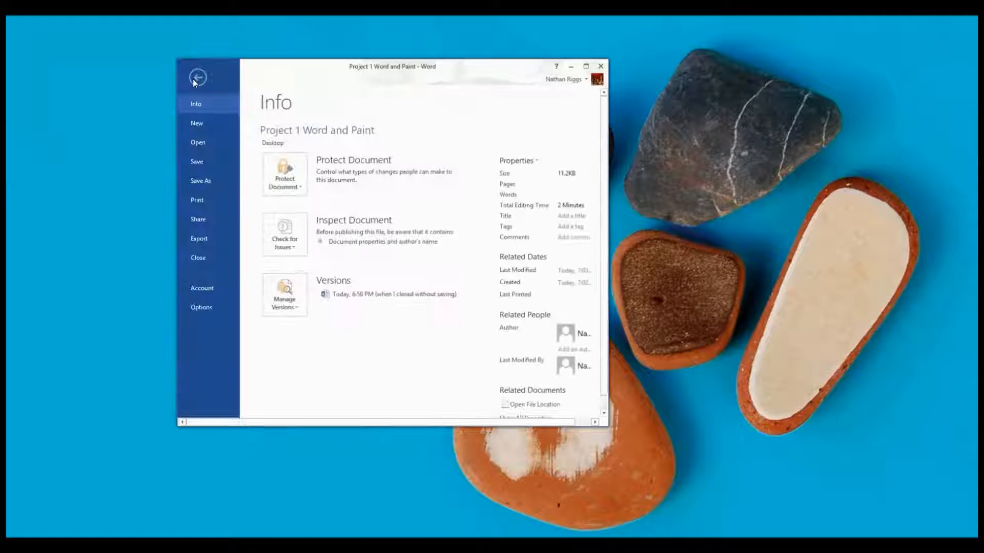
left_click(192, 163)
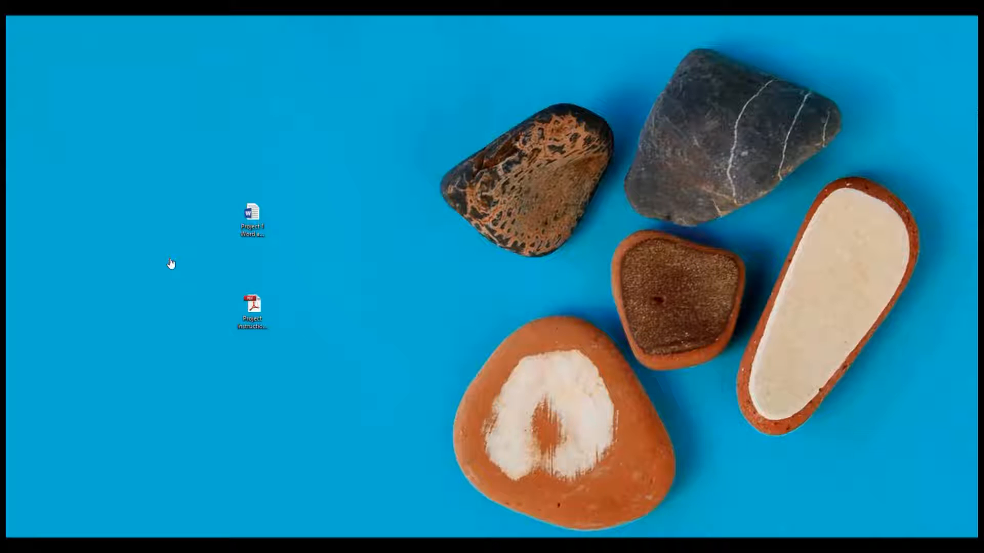
left_click(254, 230)
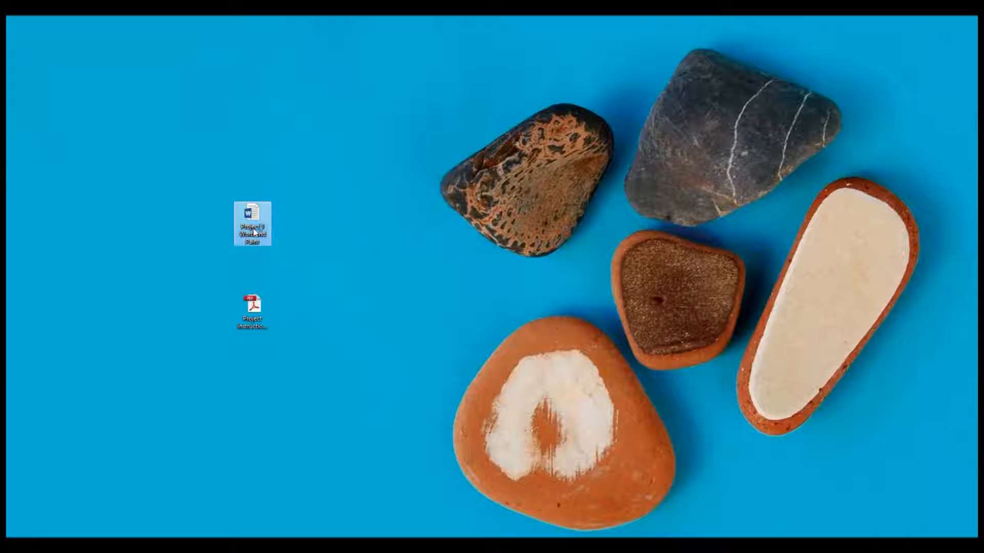
double_click(253, 231)
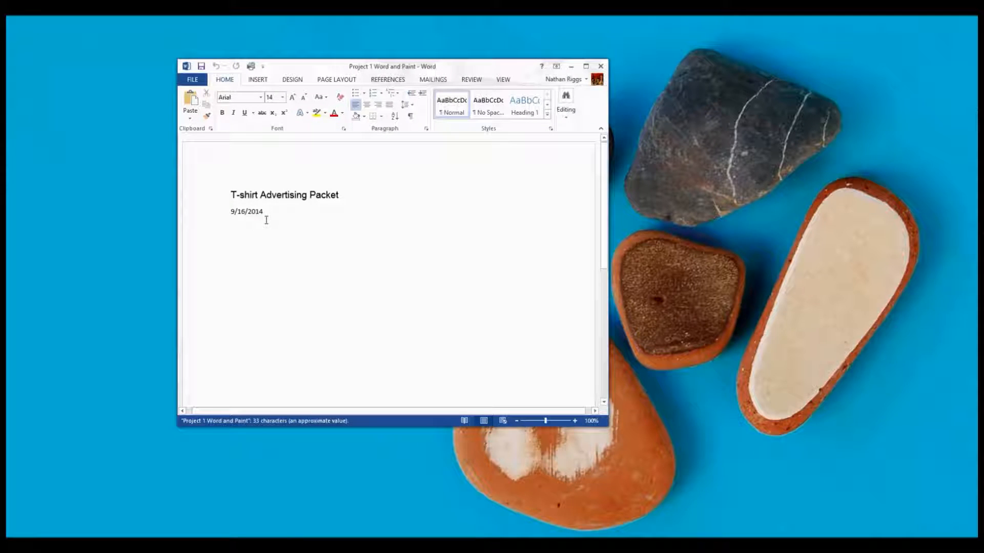
Step: Add the welcome paragraph below the date, from "Welcome to the advertising kick-off meeting" through "The meeting today will cover the following agenda items below:"
left_click(267, 213)
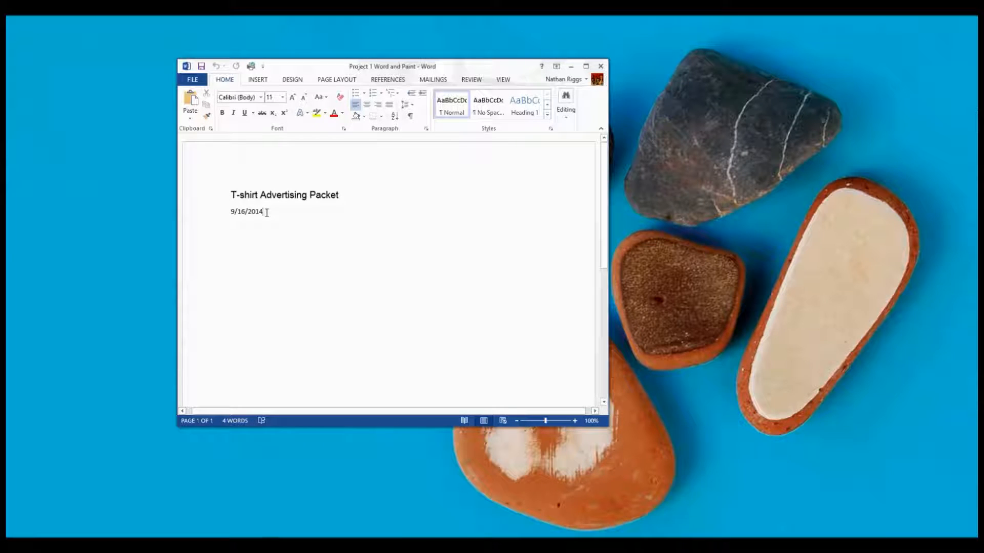
key("Return")
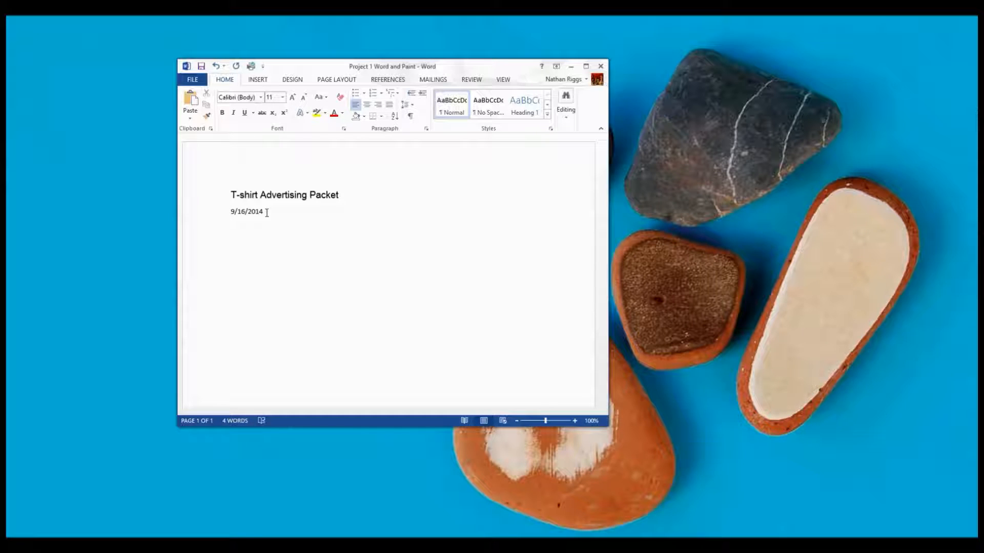
type("Welcome to the advertising kick-off meeting that will showcase the marketing plan for the fall line of graphic T-shirts. The meeting today will cover the following agenda items below:")
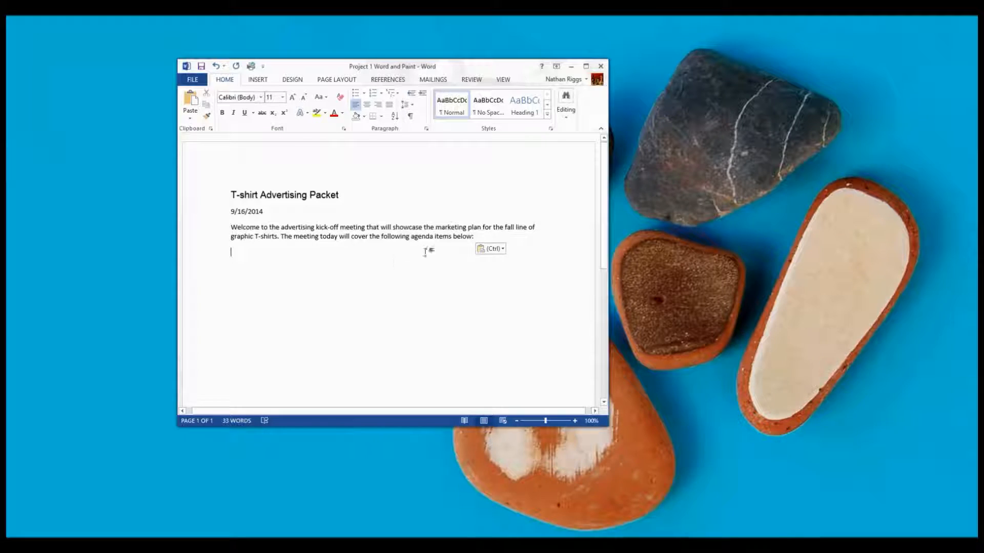
Step: Format the welcome paragraph in 12-point Arial
left_click_drag(486, 236, 229, 230)
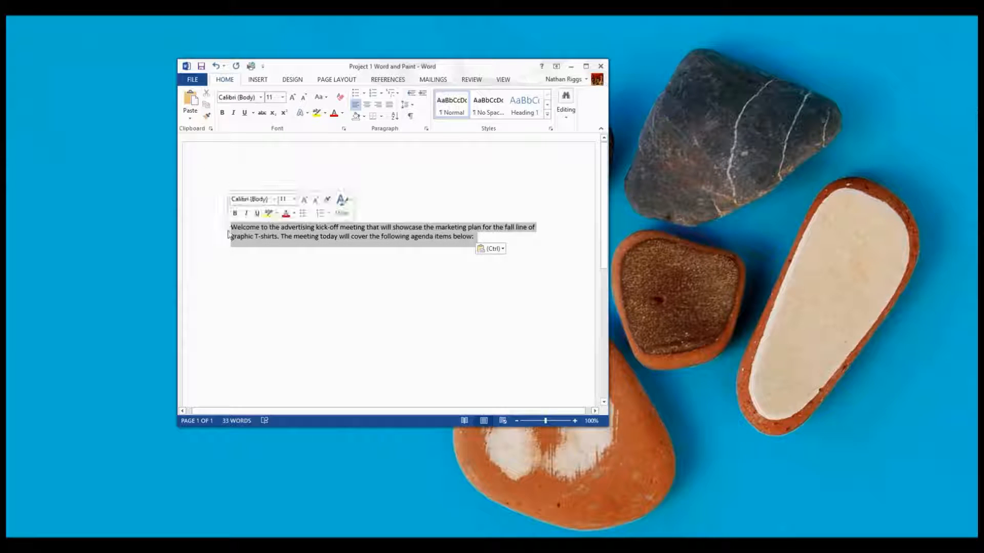
left_click(282, 97)
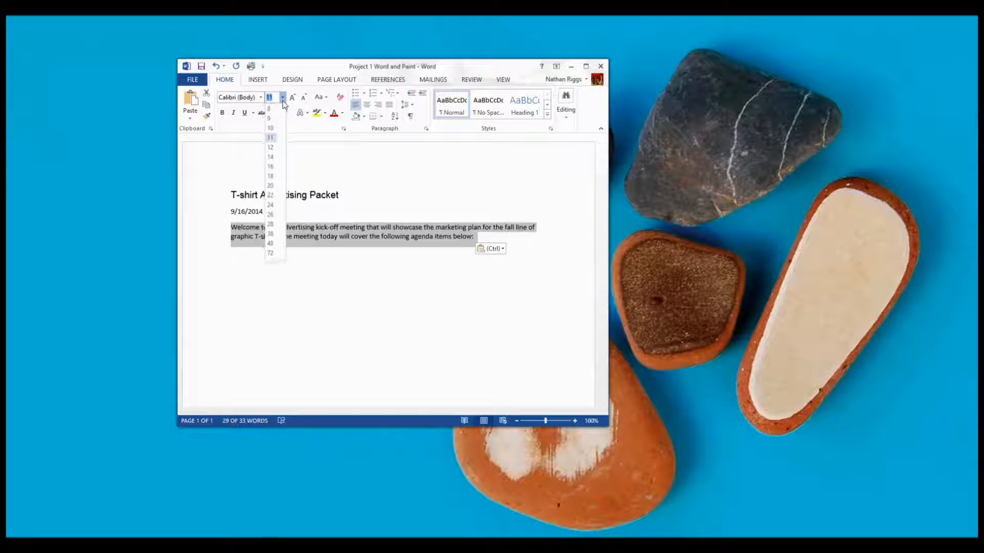
left_click(271, 148)
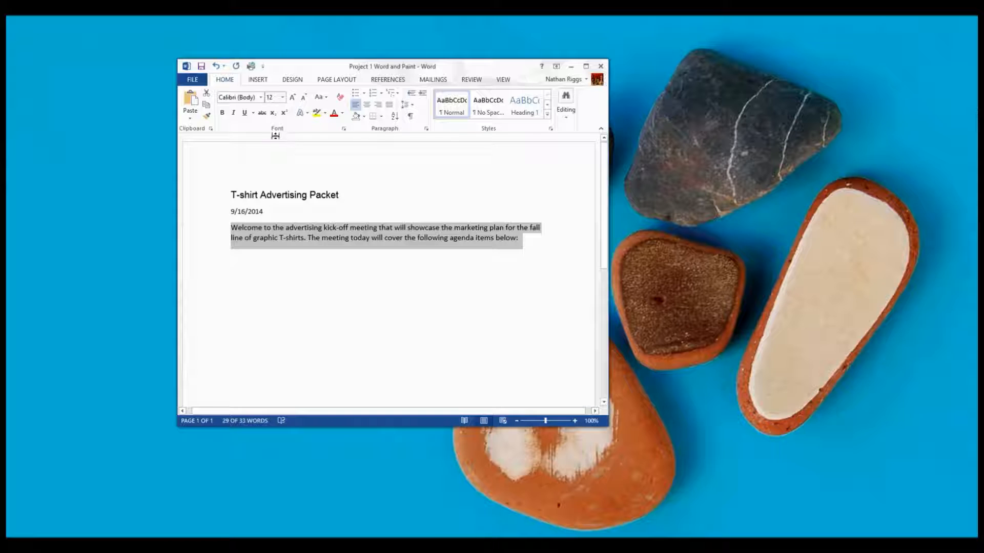
left_click(261, 97)
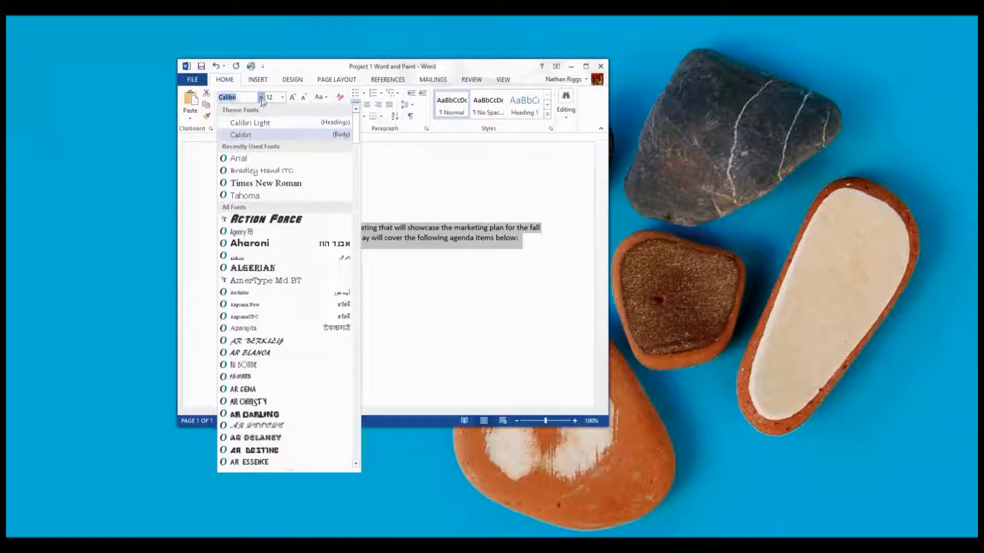
left_click(251, 159)
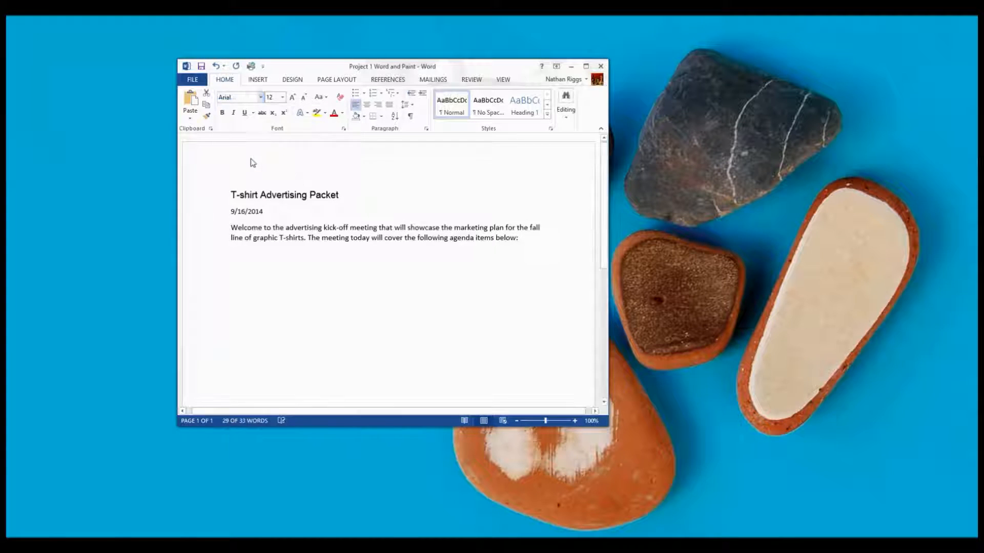
left_click(298, 278)
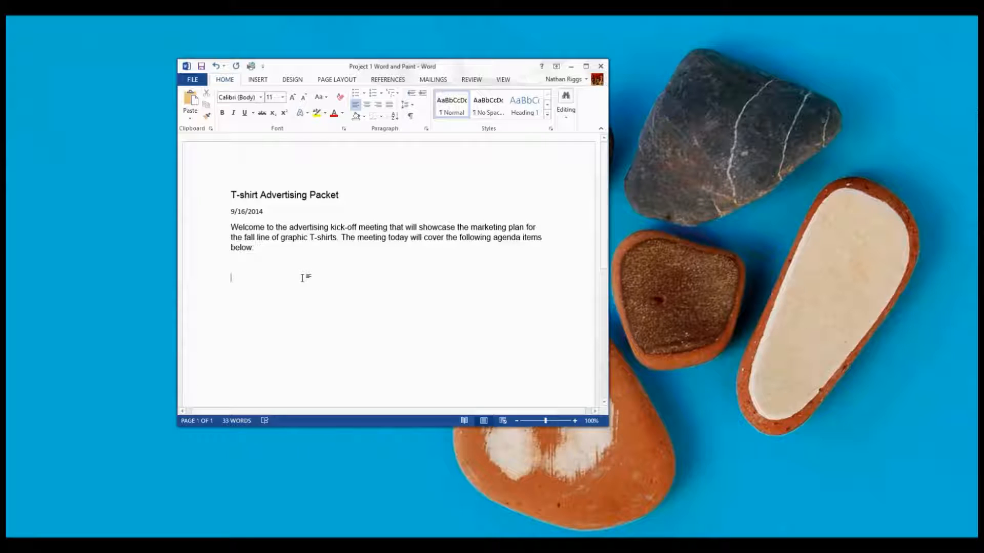
Step: Save the document with the welcome paragraph and open Project 1 Word and Paint again from the desktop
left_click(202, 68)
left_click(192, 81)
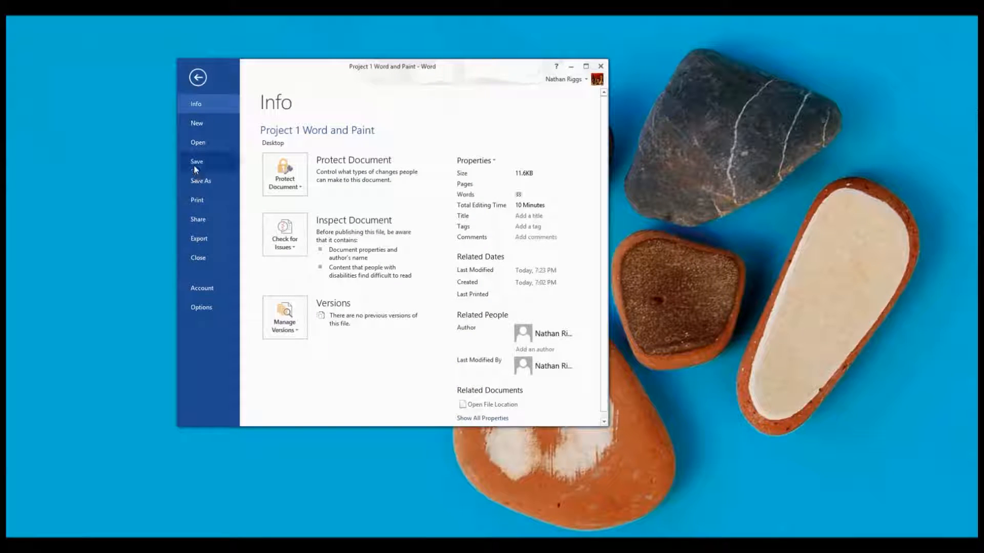
left_click(194, 166)
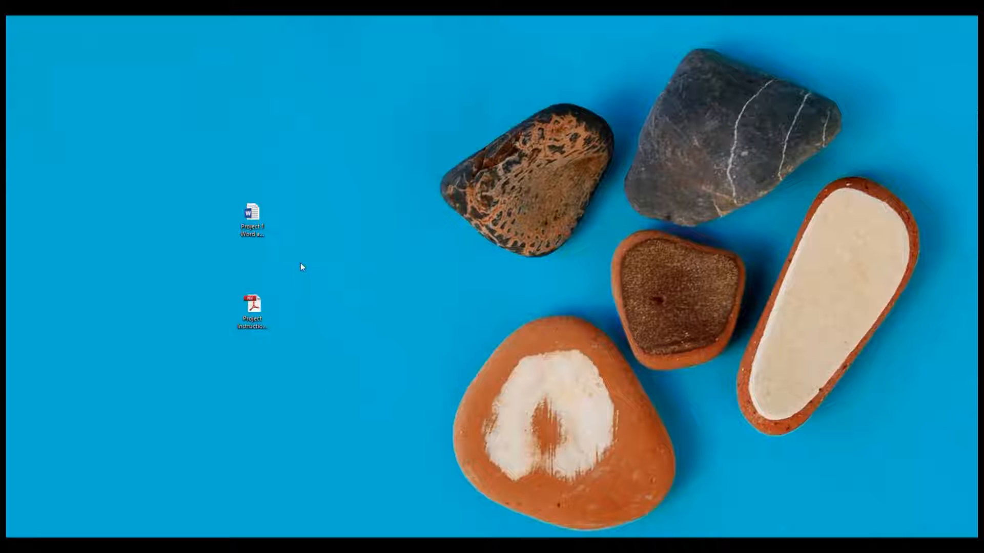
double_click(253, 231)
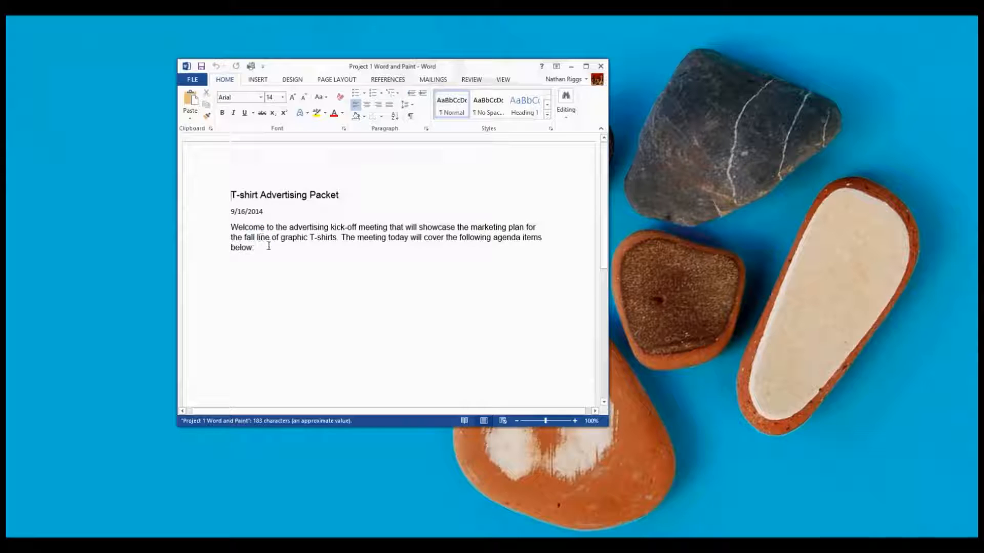
Step: Add a bold "Agenda" heading on a new line below the welcome paragraph, with bold turned off for the text that follows
left_click(265, 251)
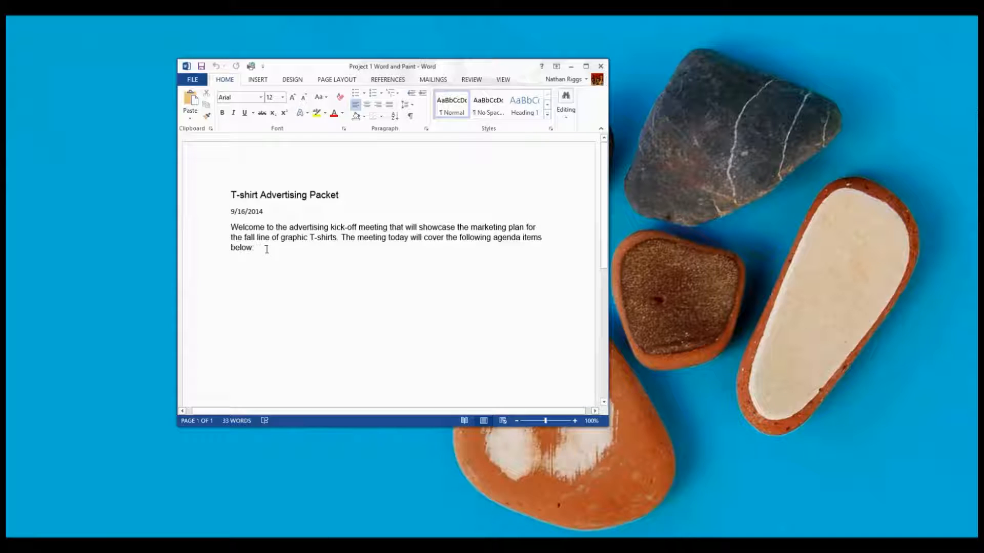
key("Return")
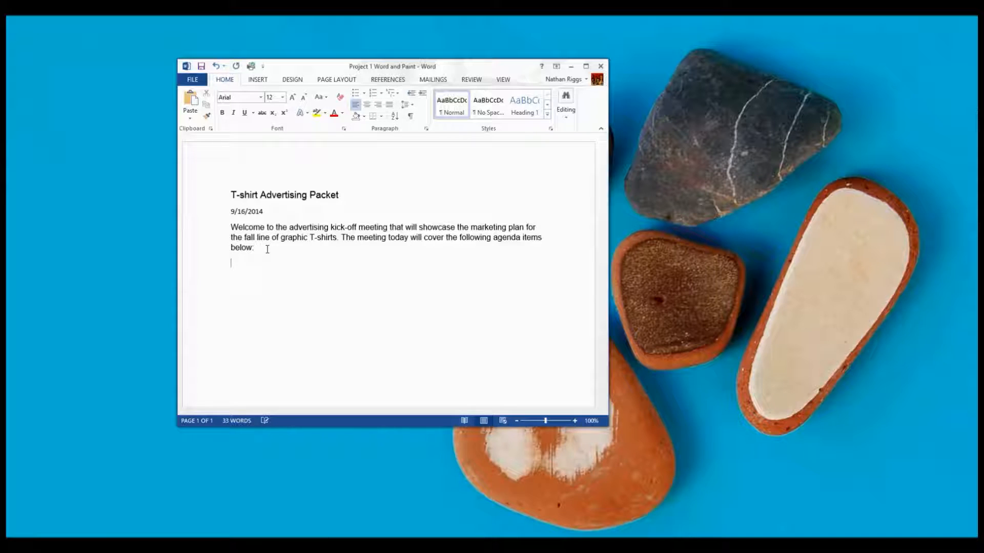
type("Agenda")
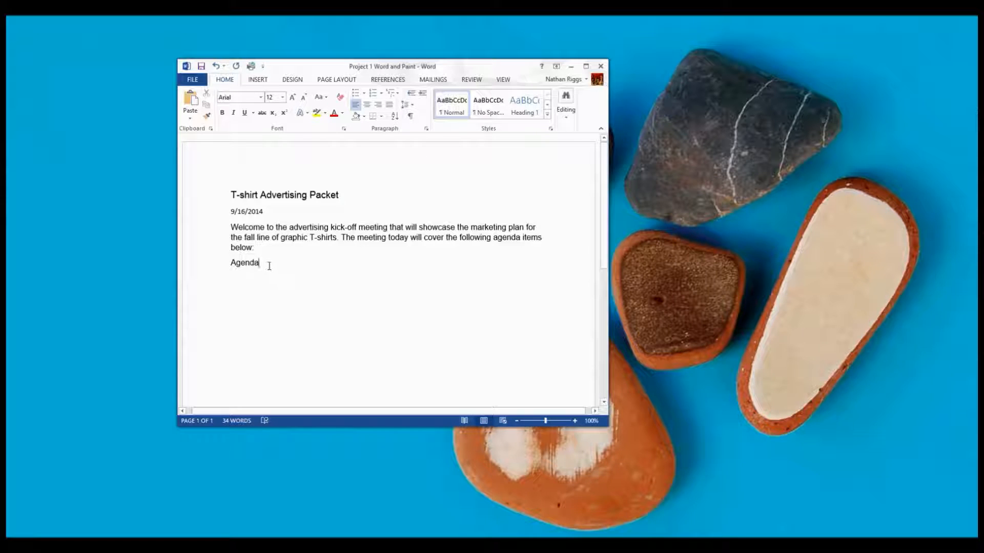
left_click_drag(264, 264, 233, 263)
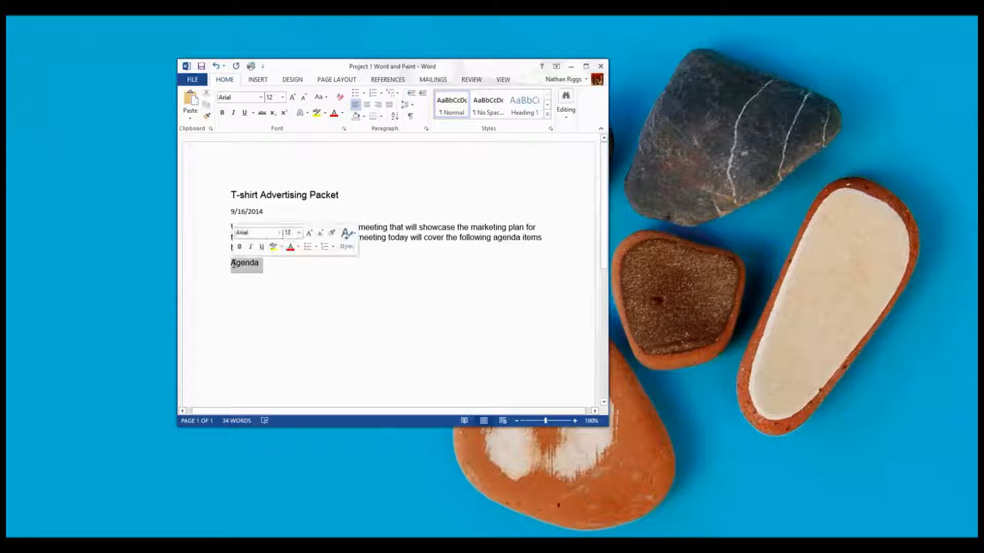
left_click(222, 114)
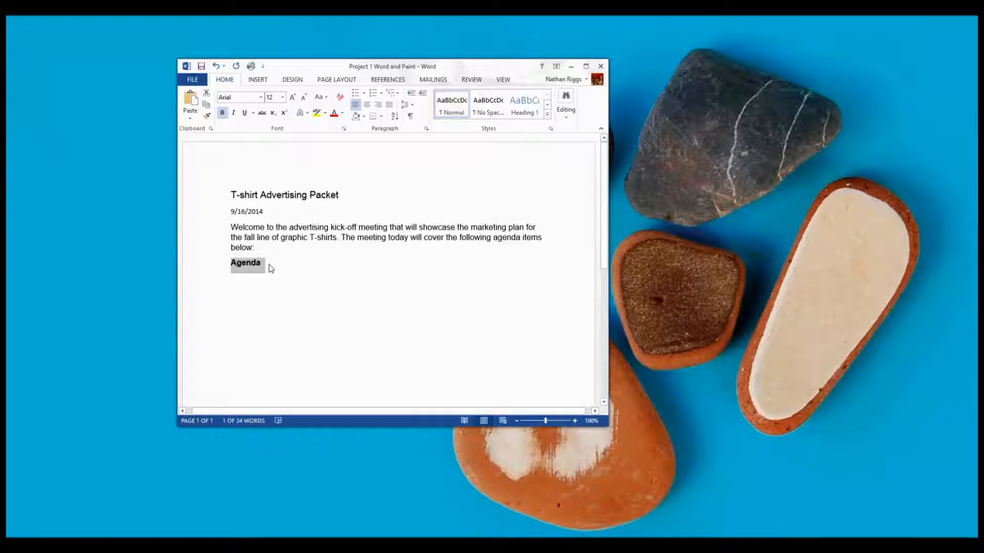
left_click(269, 267)
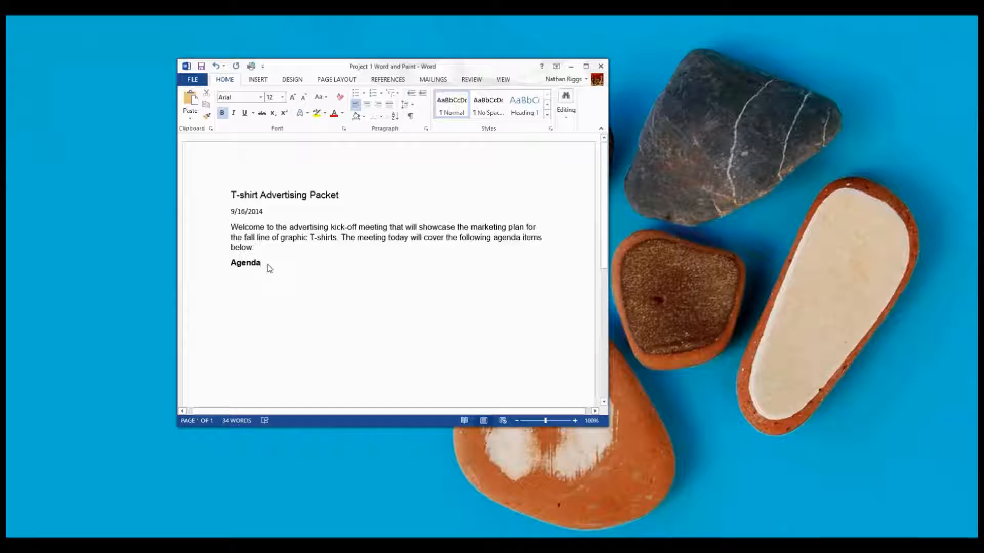
left_click(224, 117)
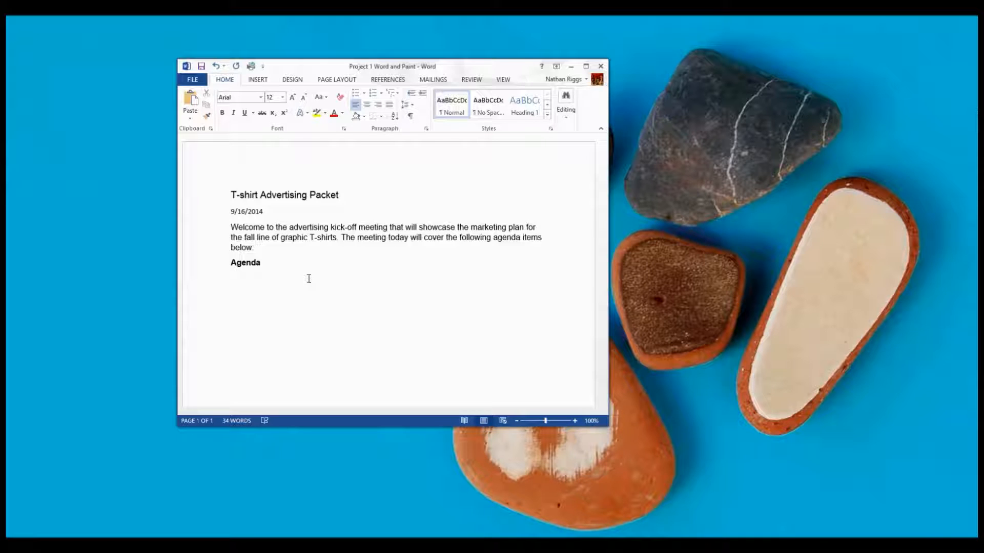
Step: Add the bulleted items "Chairperson’s Report", "Update on Types of T-shirt Graphic Design", "Status of Marketing Plan" and "Possible Next Meeting Dates" under Agenda
type("Chairperson’s Report Update on Types of T-shirt Graphic Design Status of Marketing Plan Possible Next Meeting Dates")
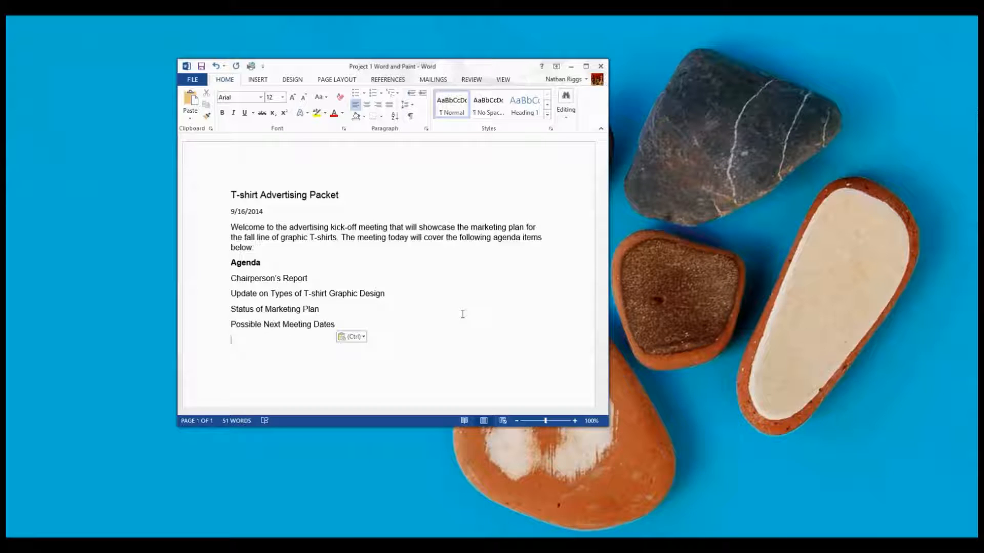
left_click_drag(337, 325, 229, 284)
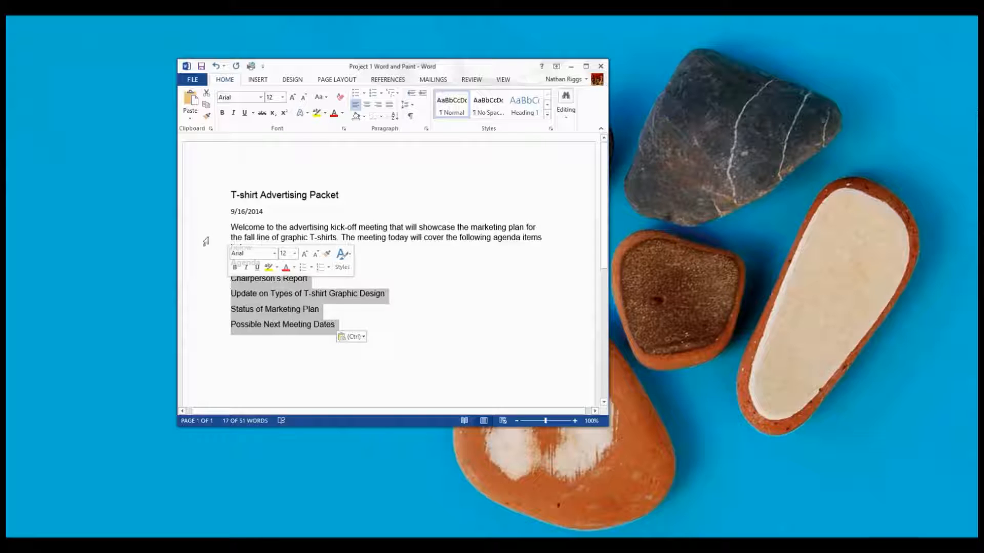
left_click(355, 98)
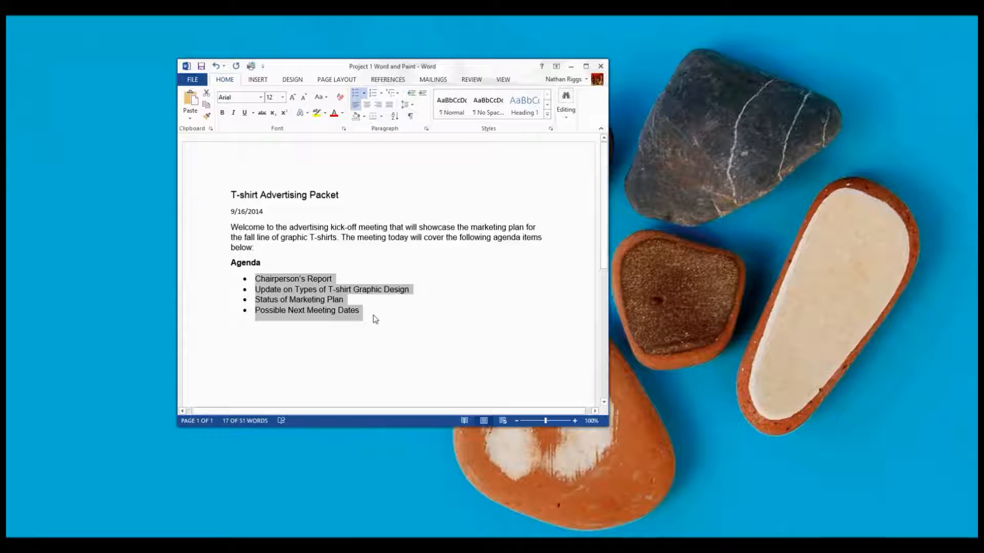
Step: Set the font of the Agenda heading and its bulleted list to Arial
left_click_drag(374, 315, 230, 273)
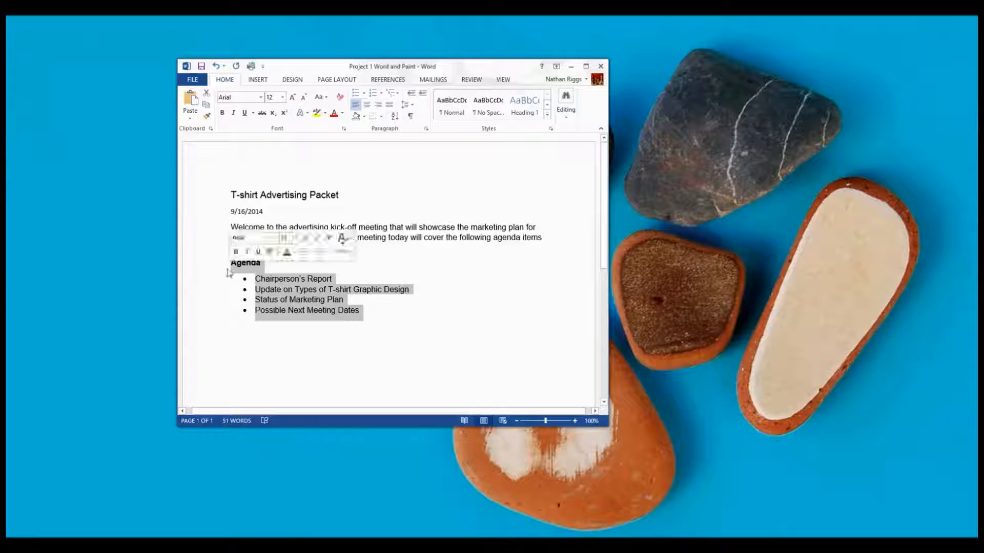
left_click(262, 98)
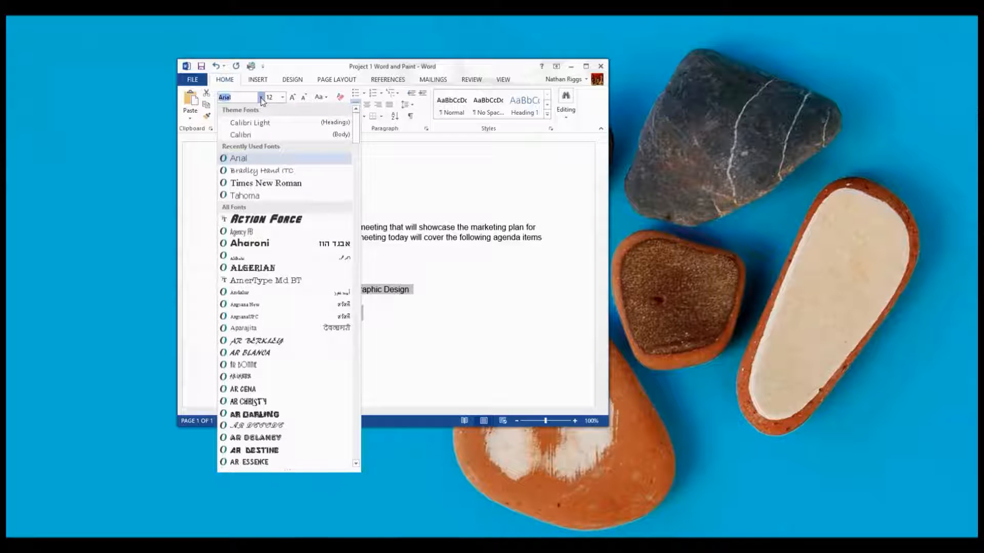
left_click(246, 161)
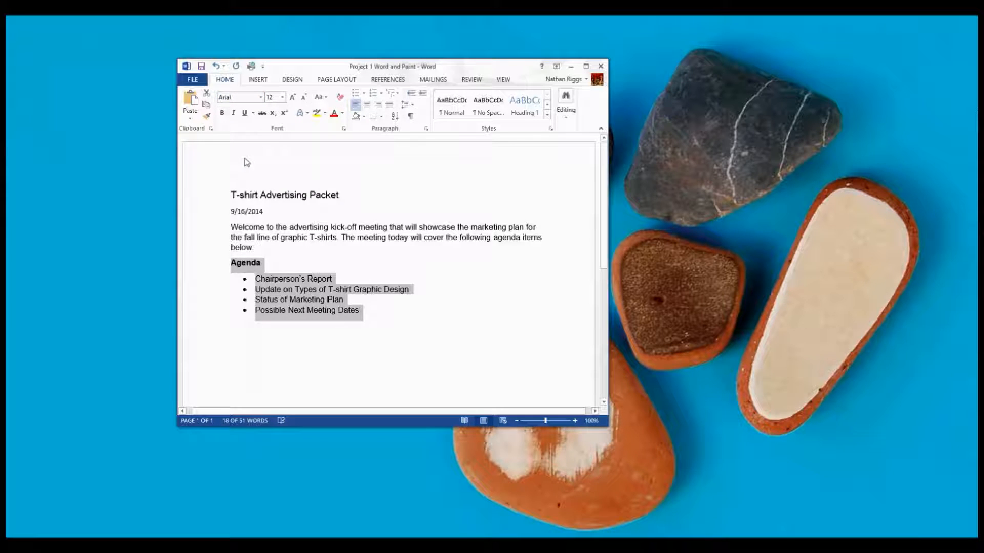
Step: Save the document with the agenda section and reopen the Project 1 Word and Paint file from the desktop
left_click(201, 66)
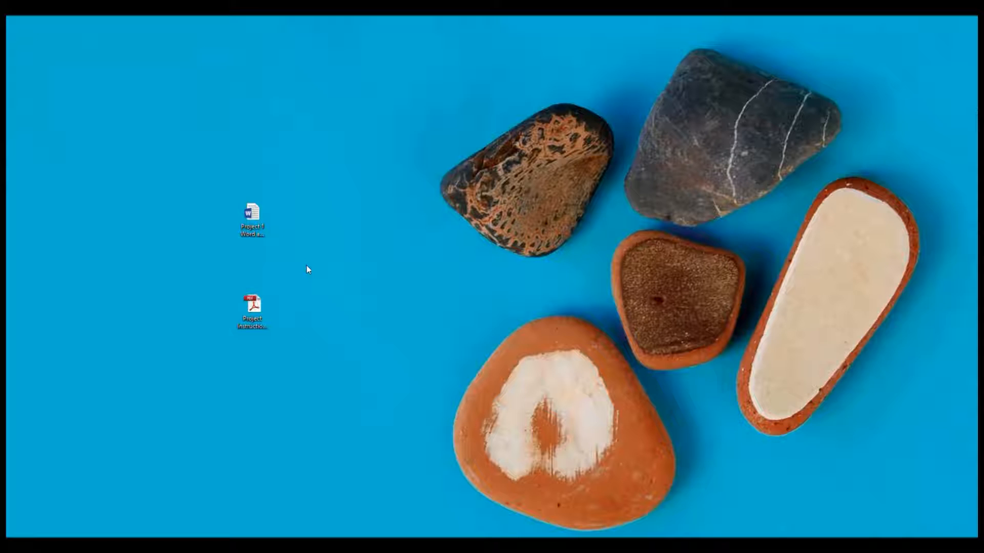
left_click(257, 232)
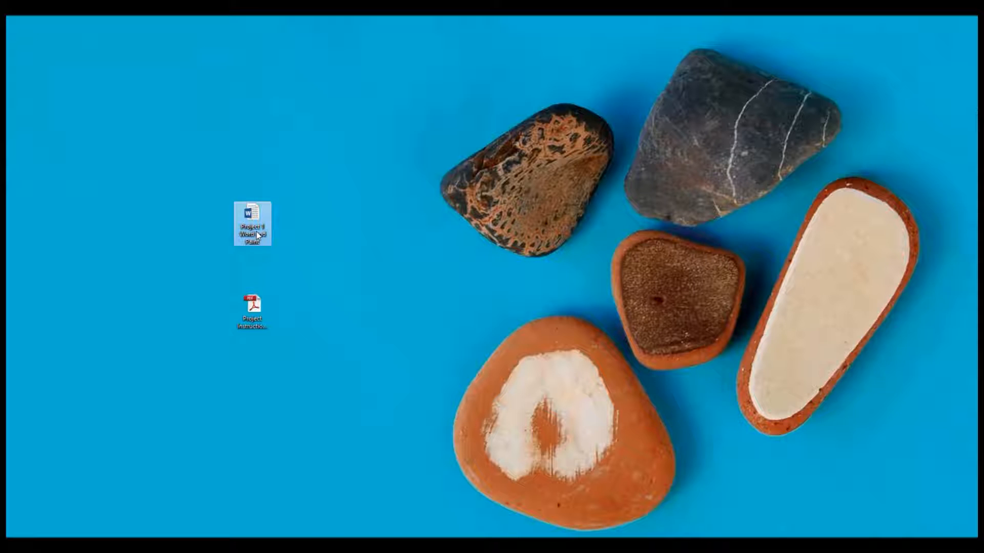
double_click(257, 234)
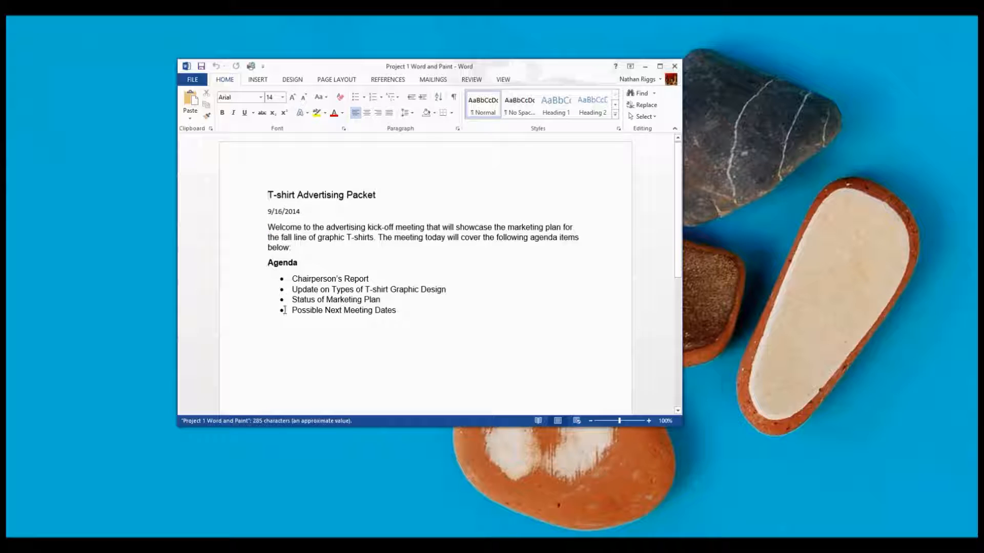
Step: Insert a Simple Text Box below the agenda list containing the lines "Art Design Categories:", "Art Deco", "Watercolor Retro", "Bold Color Abstract" and "Action"
left_click(279, 332)
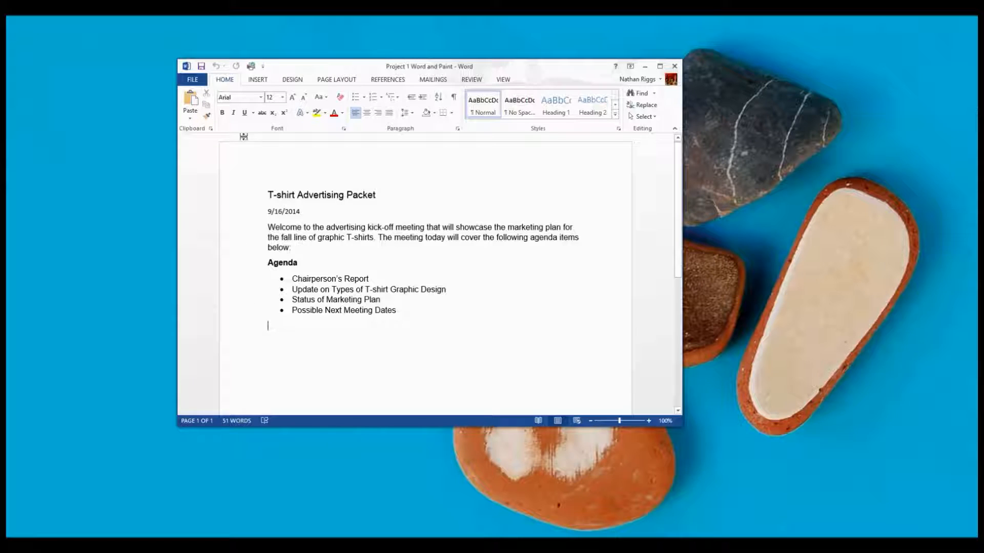
left_click(257, 80)
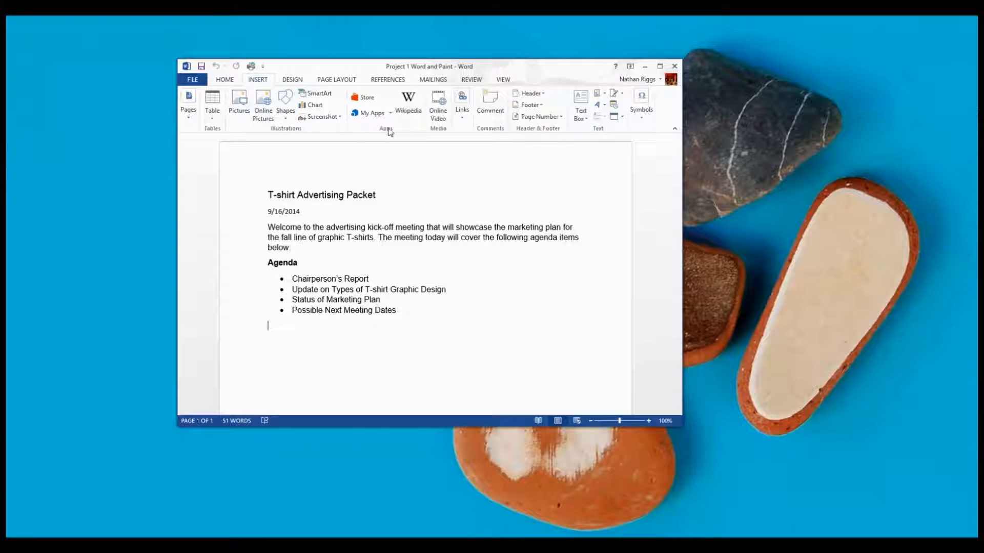
left_click(582, 115)
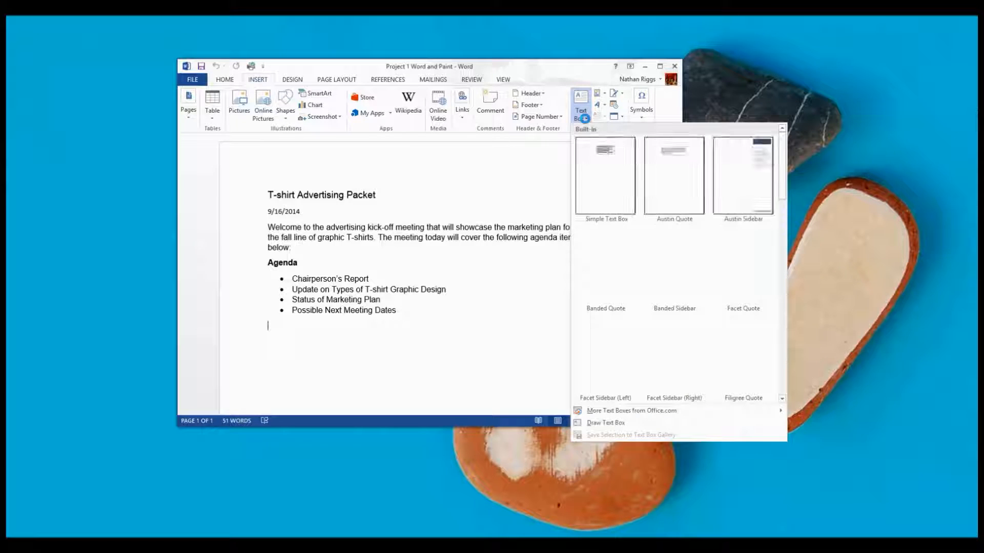
left_click(598, 192)
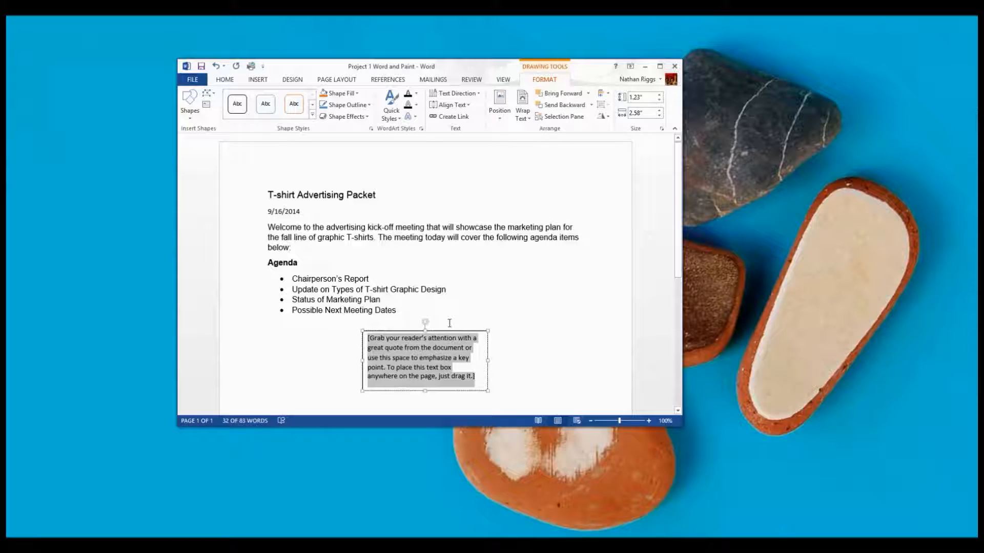
key("Delete")
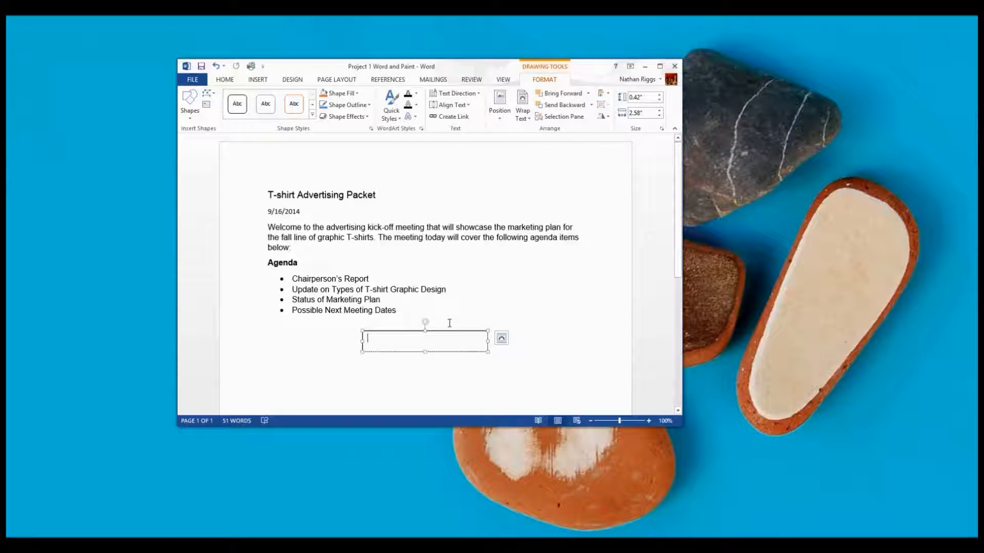
type("Art Design Categories: Art Deco Watercolor Retro Bold Color Abstract Action")
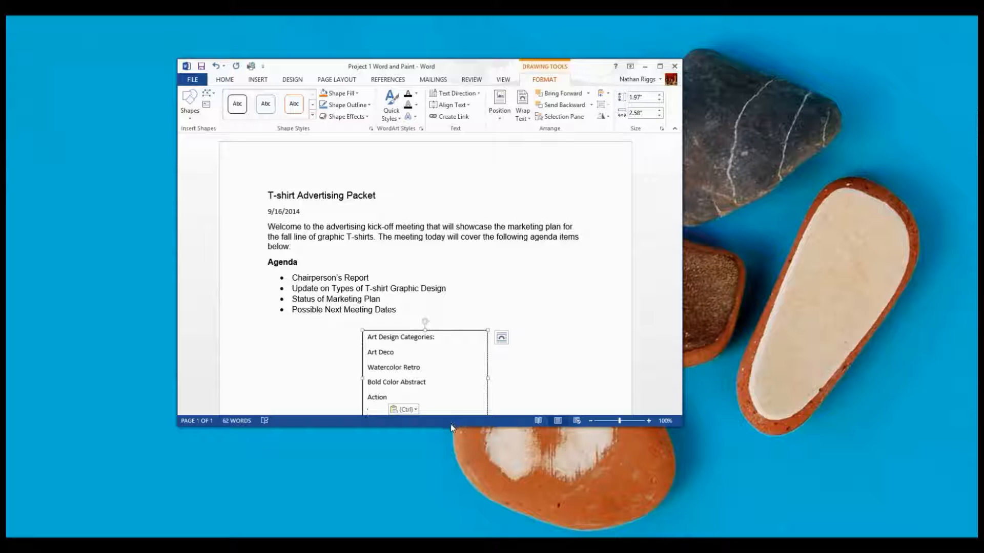
left_click_drag(452, 427, 454, 484)
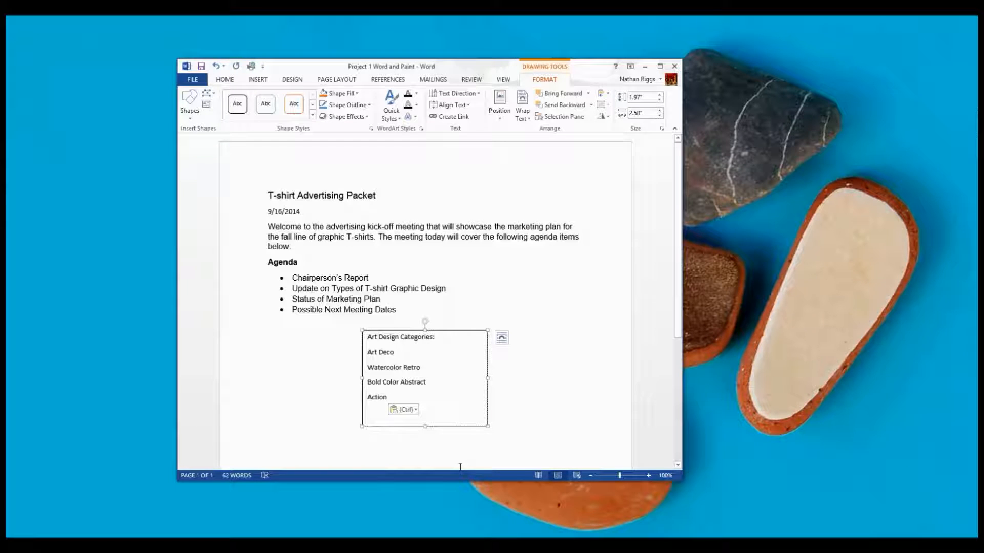
Step: Set the art design categories text box's lines to 12-point Arial without the trailing blank line, and save the document
key("BackSpace")
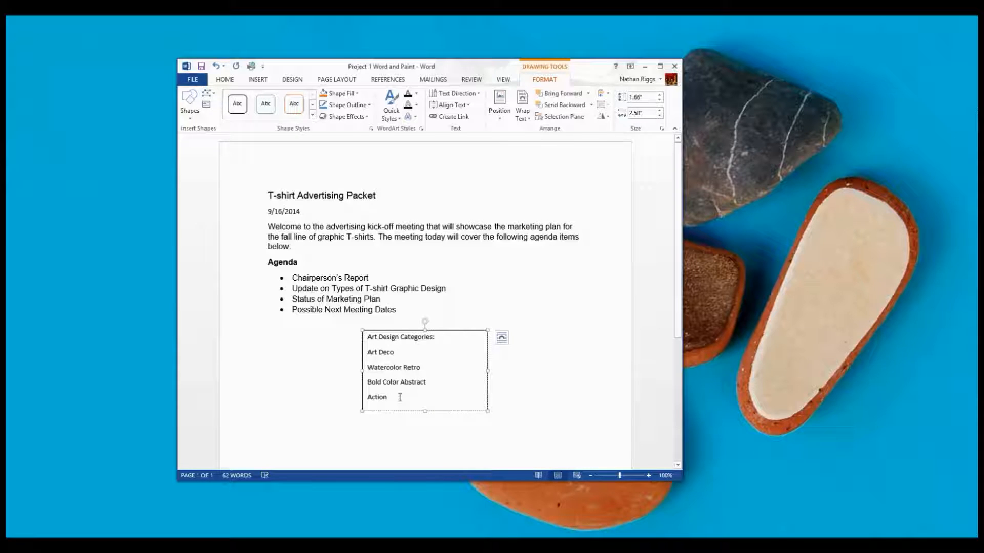
left_click_drag(398, 398, 371, 343)
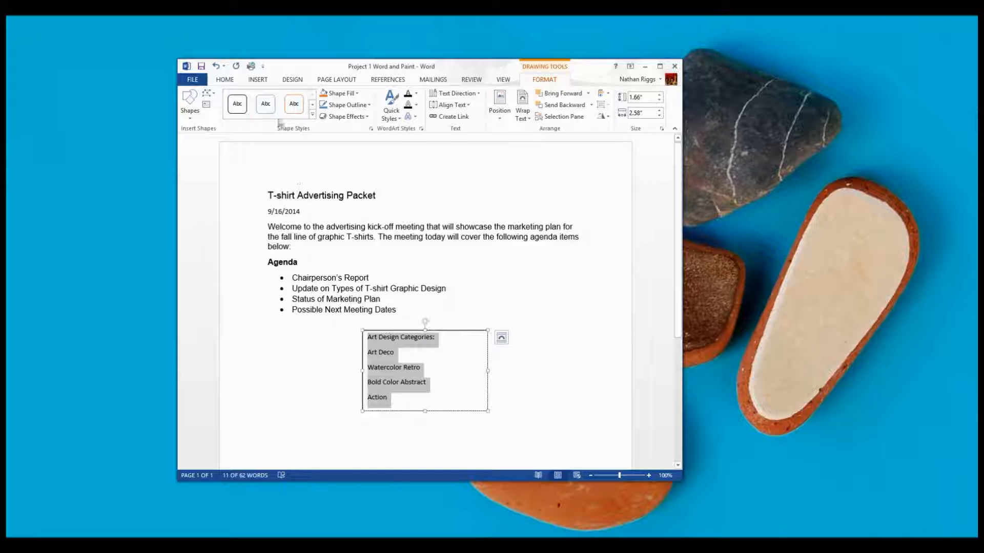
left_click(223, 80)
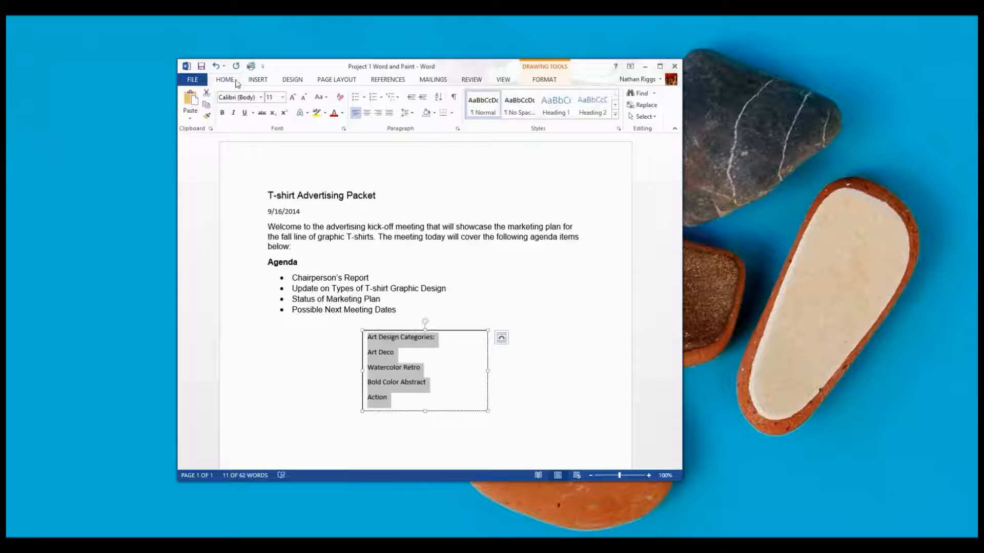
left_click(282, 97)
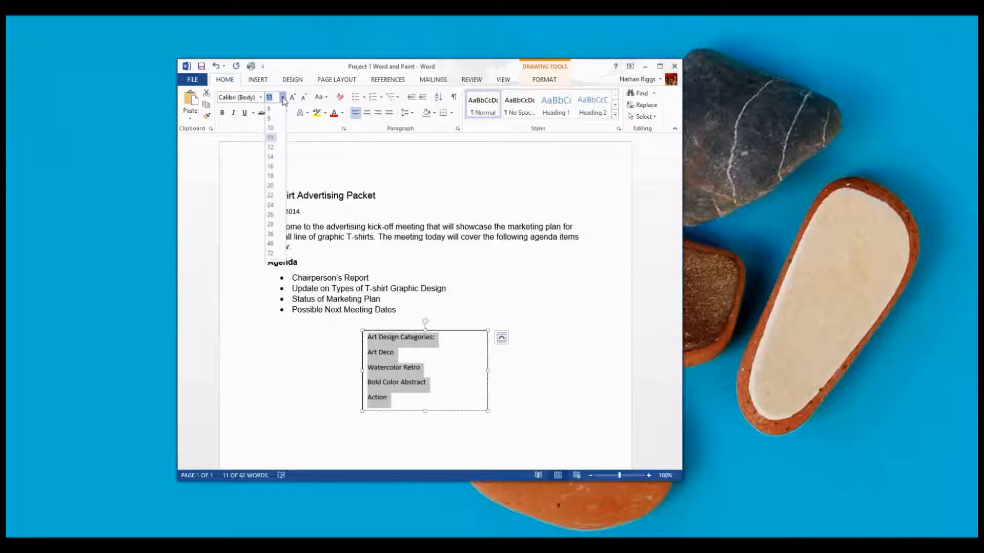
left_click(270, 148)
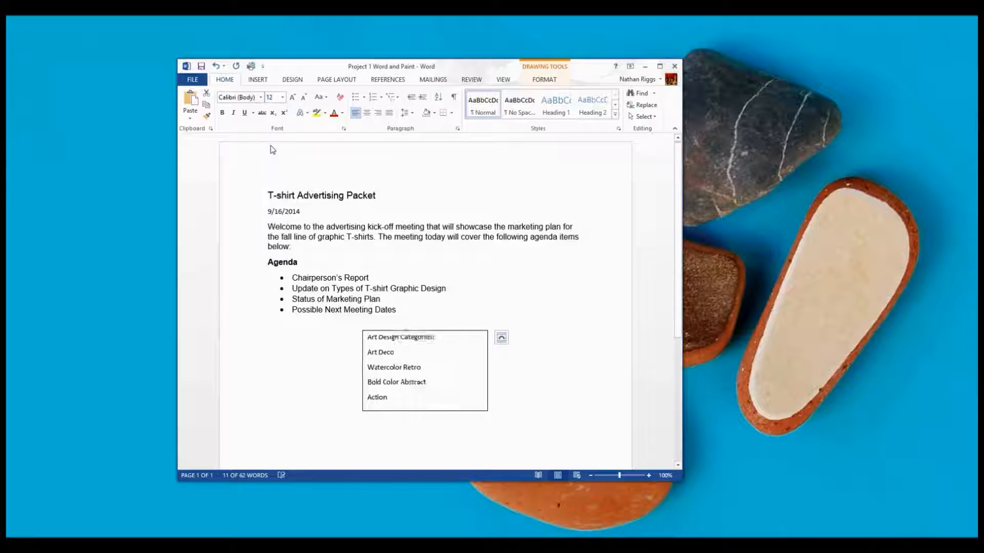
left_click(260, 97)
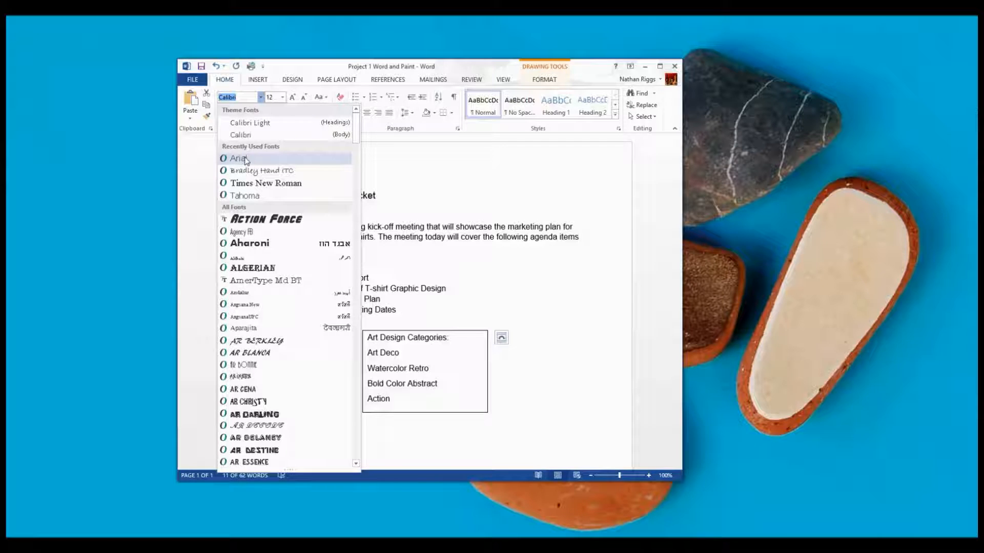
left_click(245, 160)
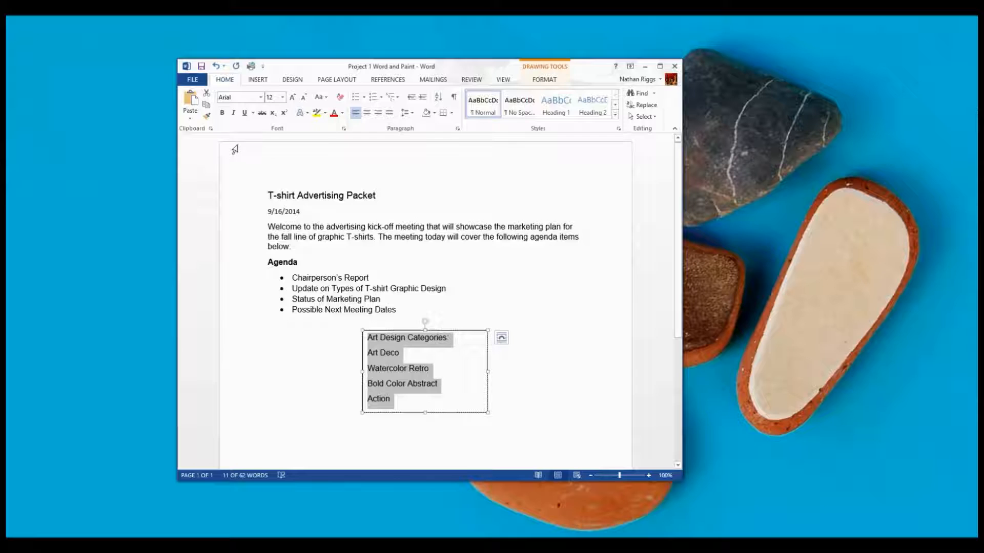
left_click(201, 67)
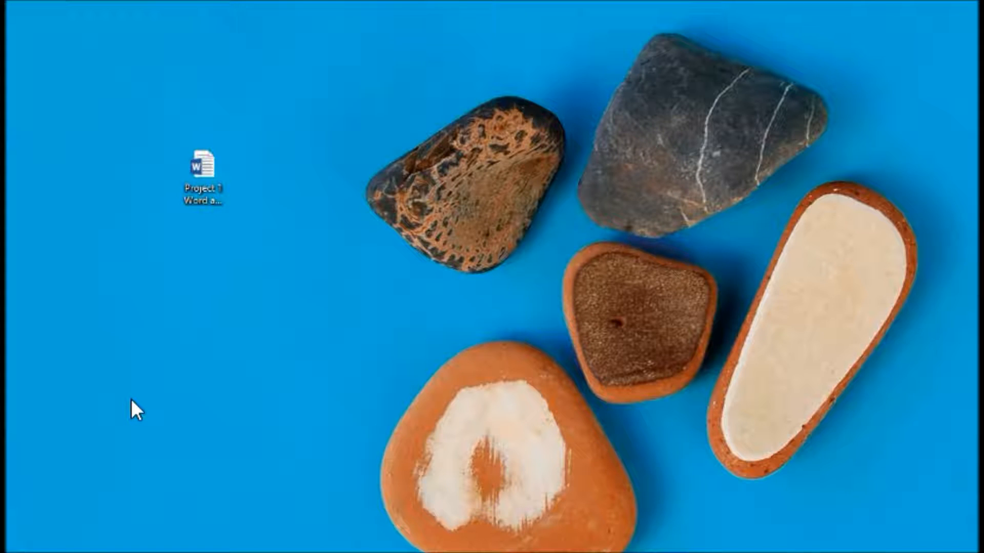
Step: Reopen the Project 1 Word and Paint file and add the line "Status of Marketing Plan" below the text box
double_click(202, 181)
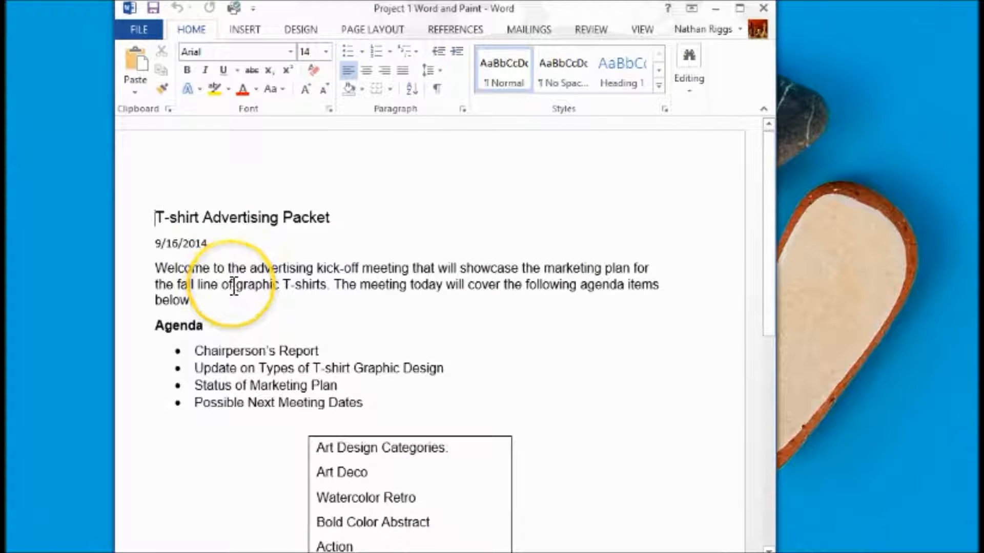
scroll(234, 286, "down", 2)
scroll(233, 285, "down", 4)
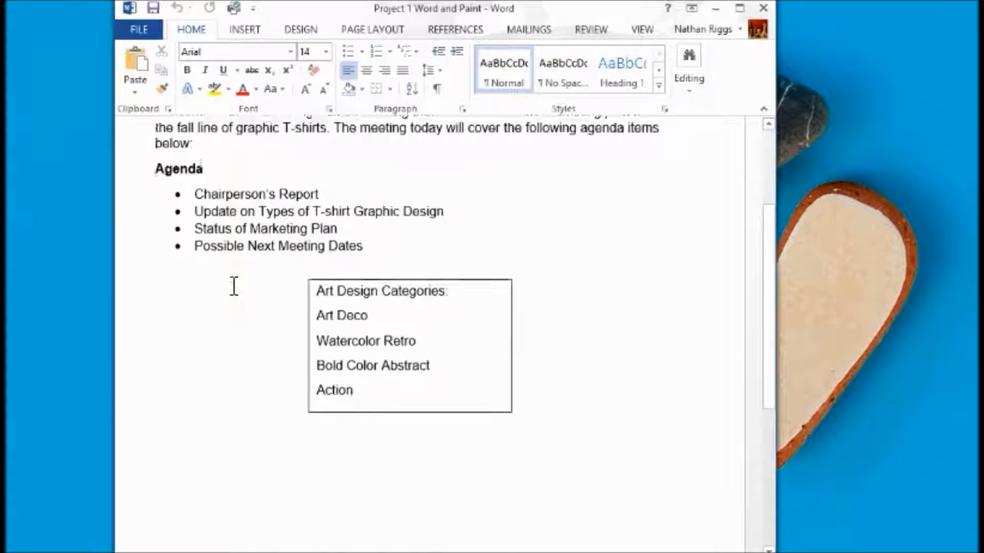
left_click(201, 382)
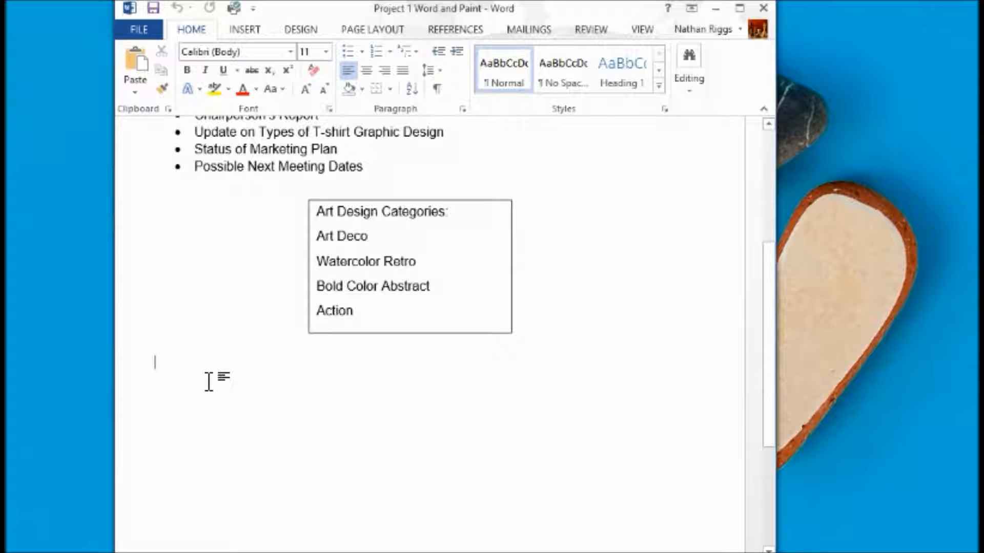
type("Status of Marketing Plan")
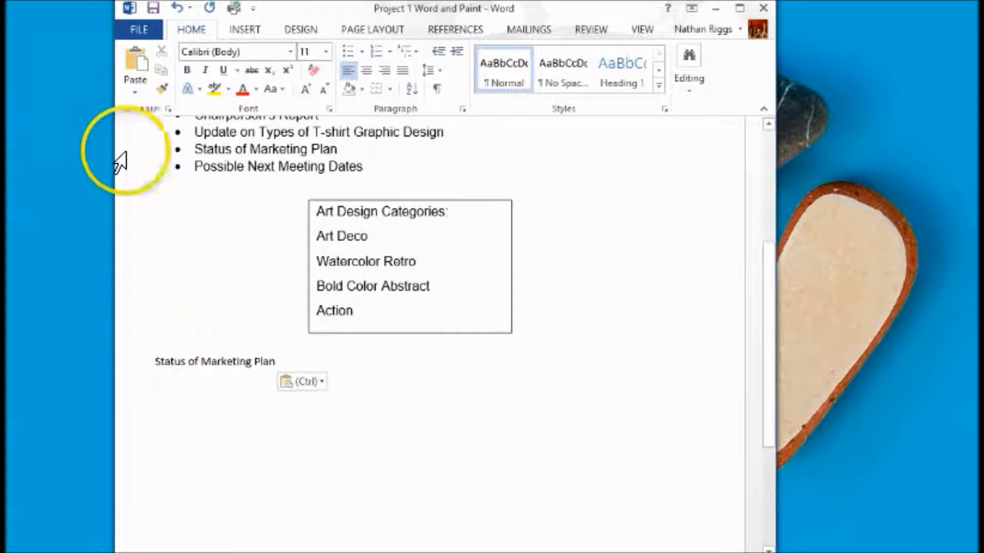
Step: Insert a 2x5 table below "Status of Marketing Plan" with rows Department/Ad Medium, Graphics/Website, Marketing/Online Survey, Video/TV Ad and Business/Store Posters
left_click(238, 31)
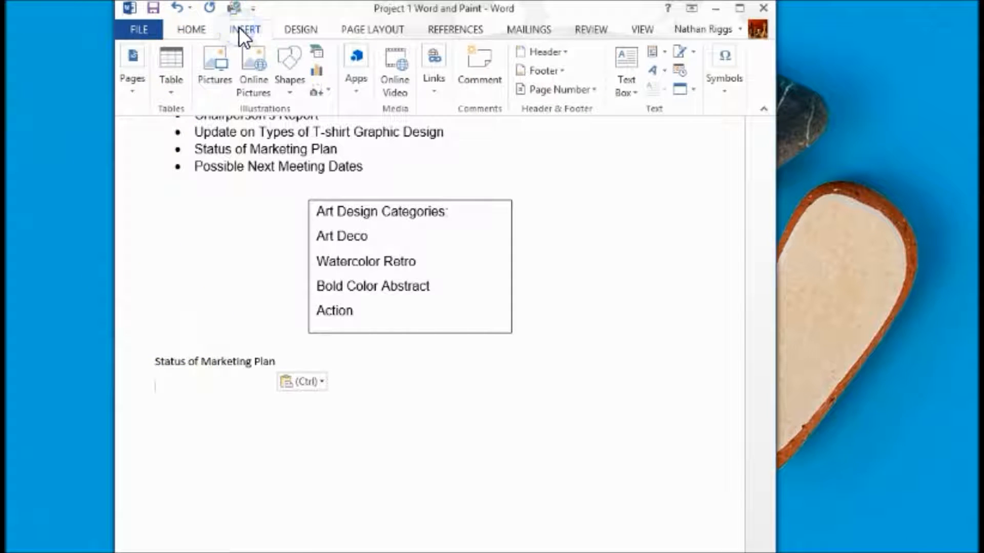
left_click(165, 89)
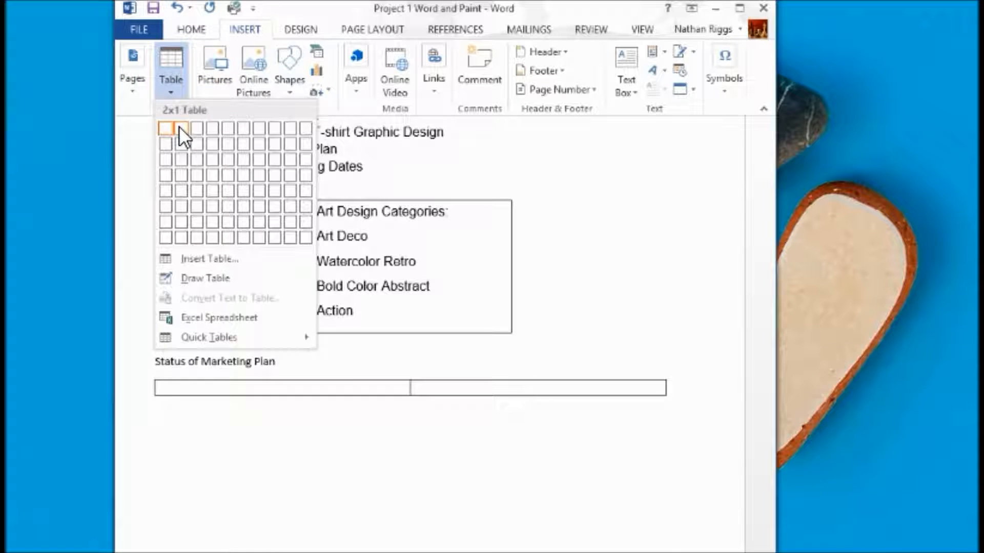
left_click(177, 190)
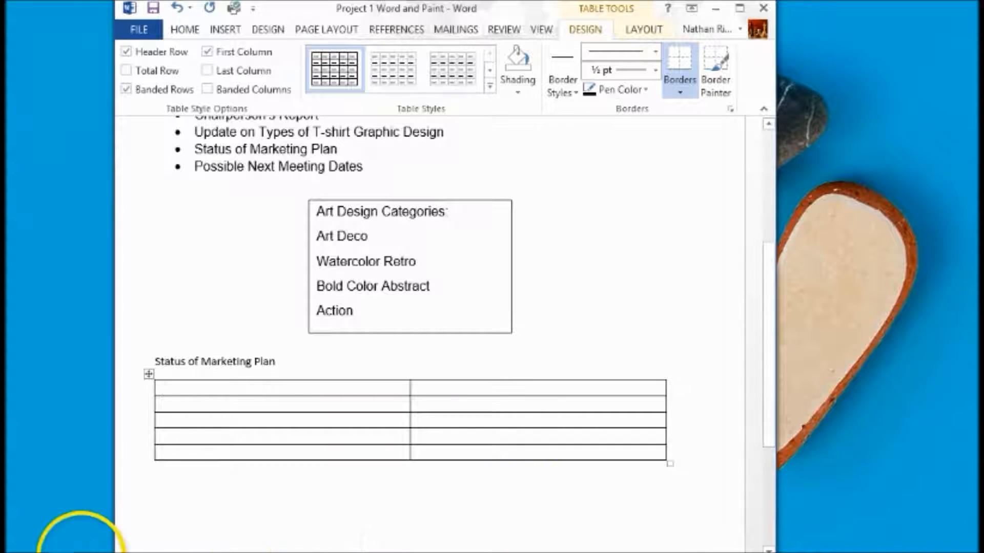
type("Department\tAd Medium Graphics\tWebsite Marketing\tOnline Survey Video\tTV Ad Business\tStore Posters")
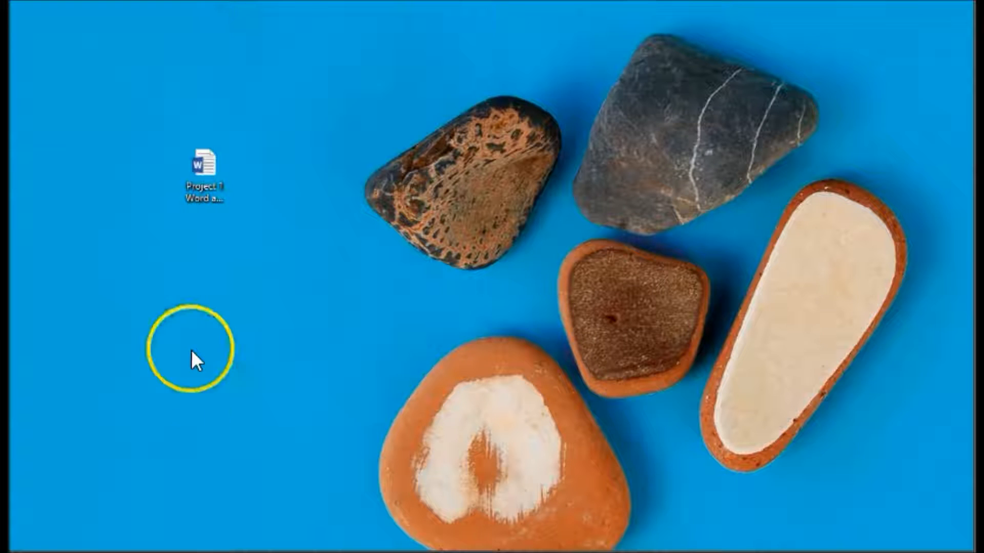
Step: Reopen the Project 1 Word and Paint file and make the title "T-shirt Advertising Packet" bold, underlined and centered
double_click(202, 190)
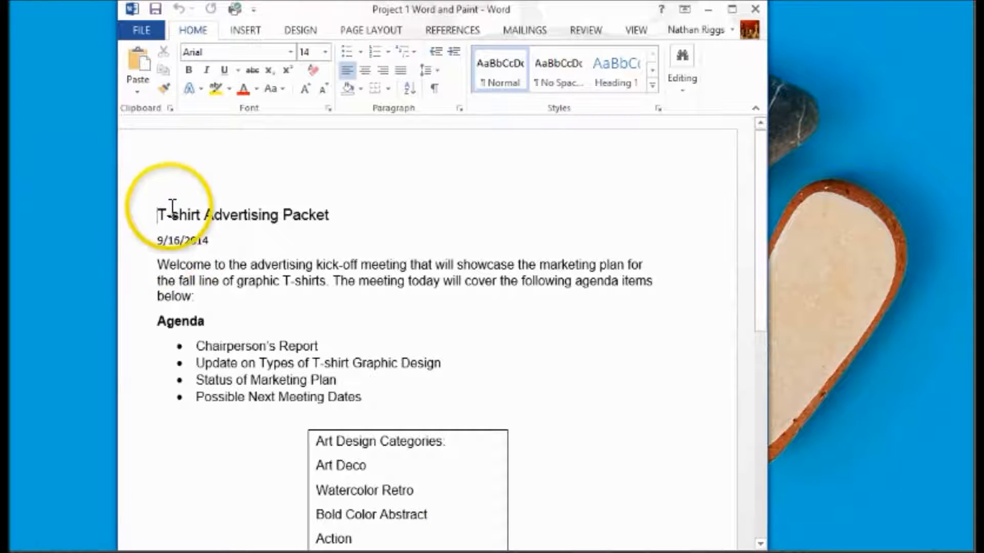
left_click_drag(158, 214, 309, 214)
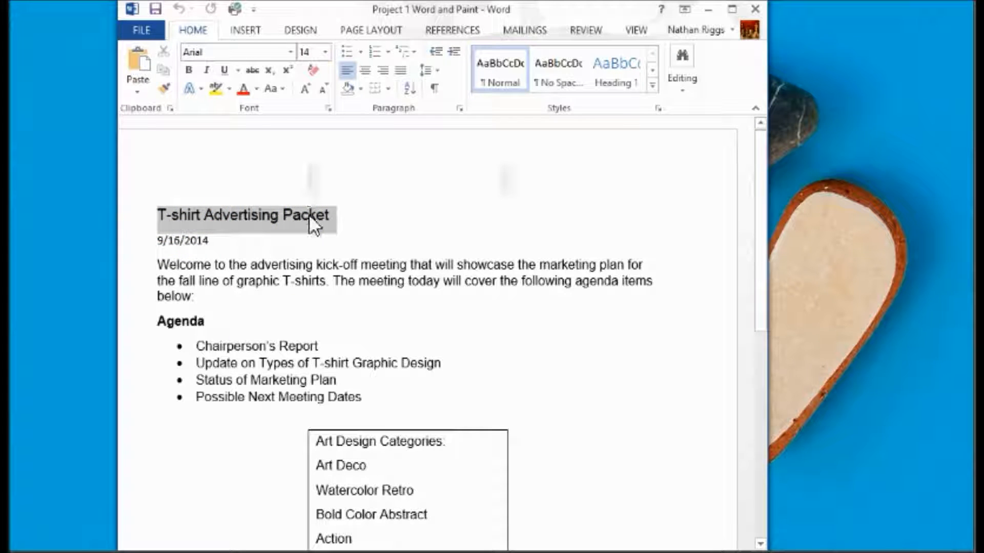
left_click(190, 72)
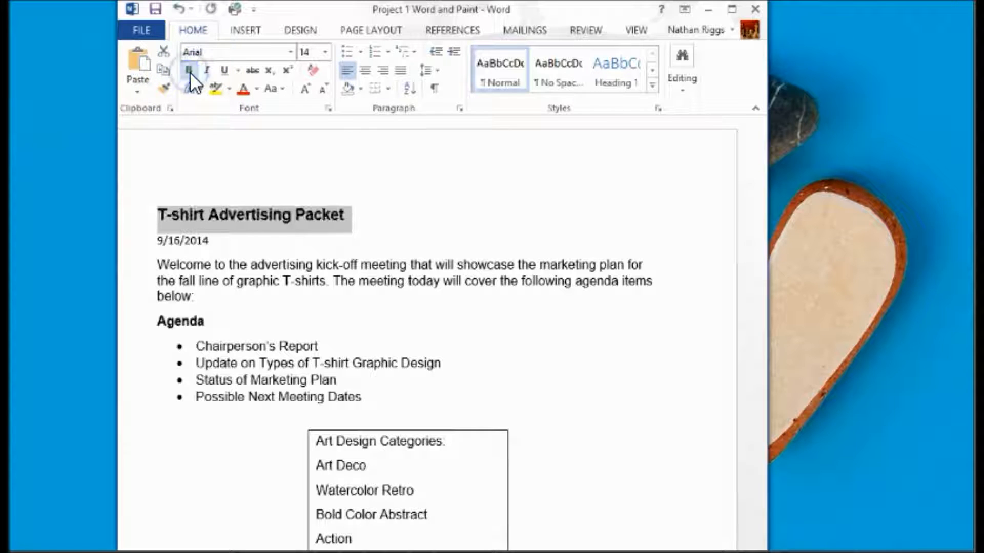
left_click(224, 70)
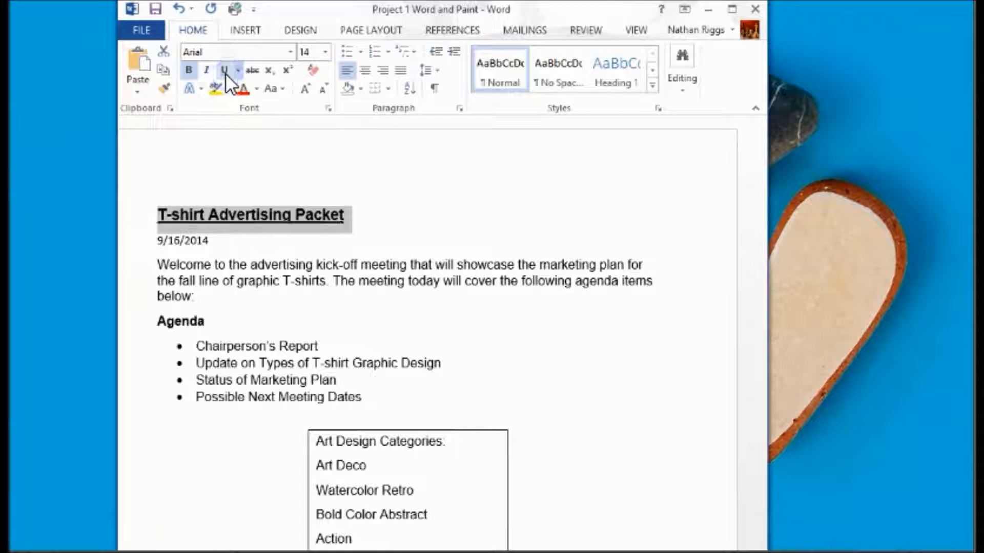
left_click(367, 71)
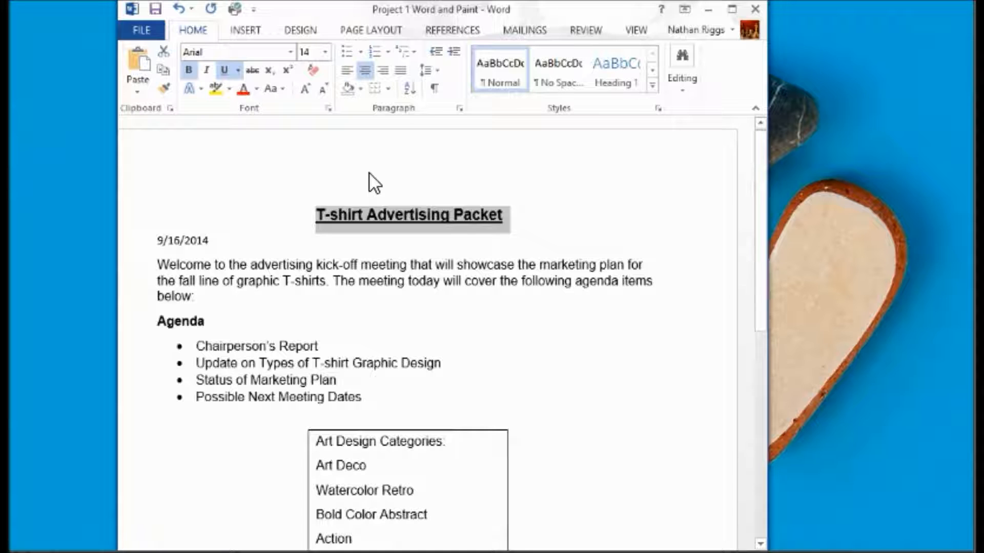
Step: Apply Outside Borders to the welcome paragraph below the date
left_click(159, 265)
left_click_drag(159, 265, 205, 296)
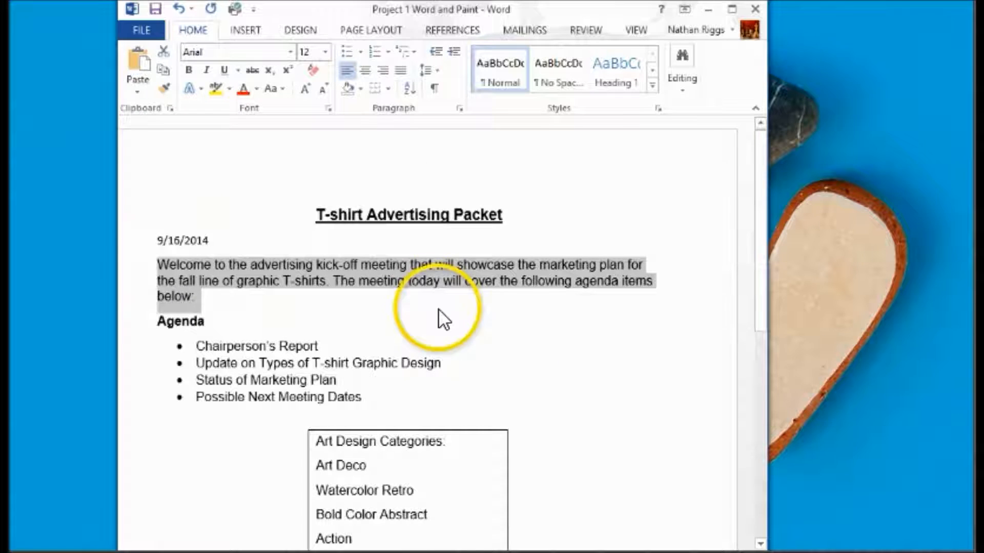
left_click(387, 89)
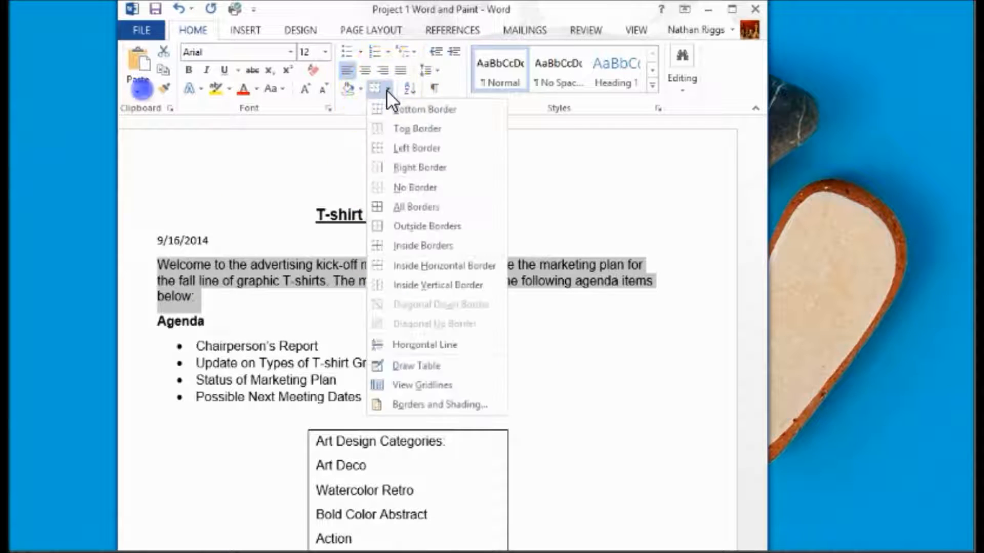
left_click(407, 229)
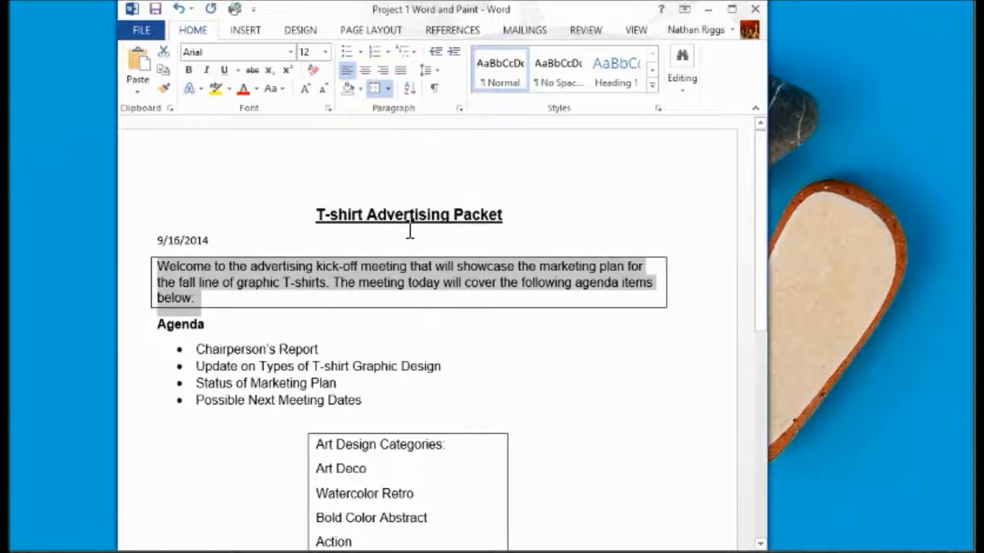
Step: Center the Agenda heading together with its four bulleted items
left_click(164, 327)
left_click_drag(221, 338, 359, 398)
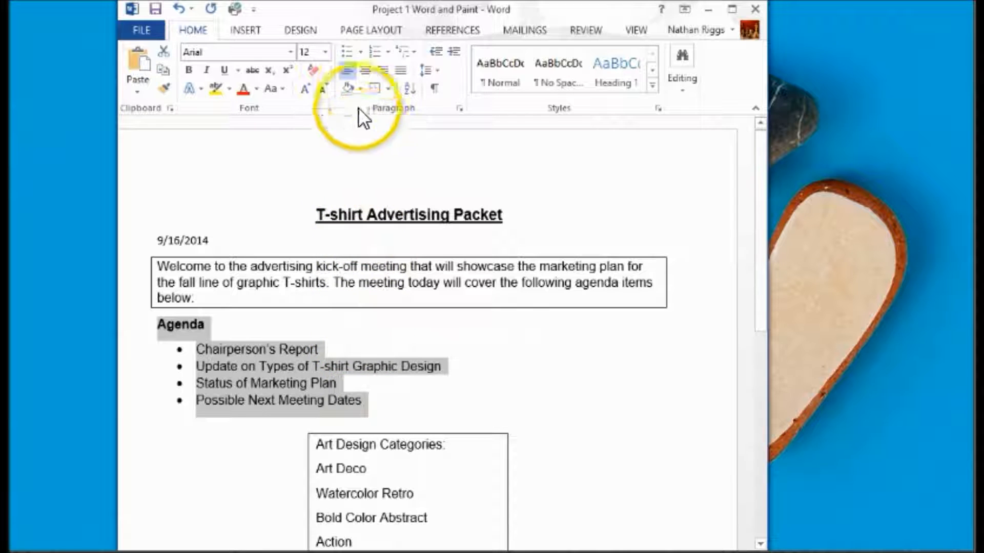
left_click(364, 70)
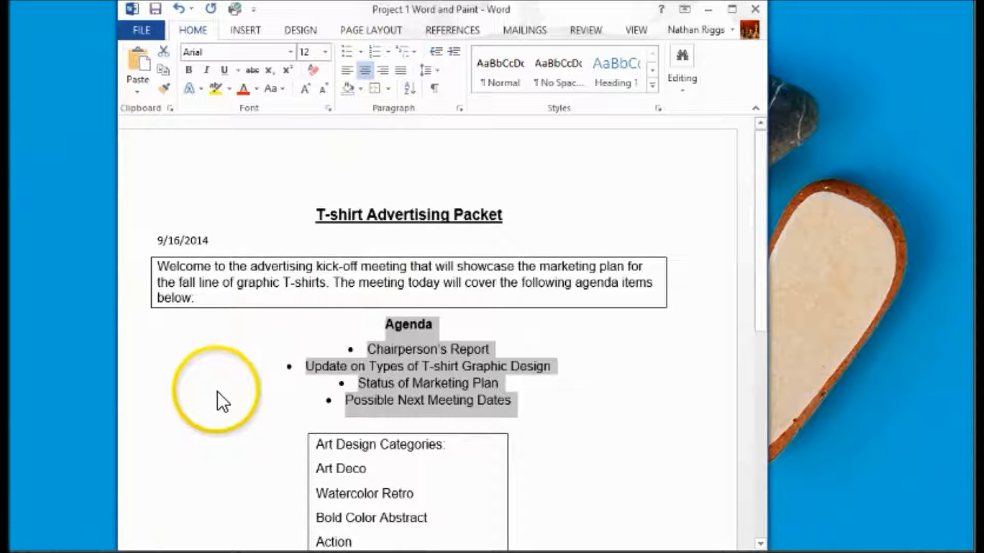
Step: Shade the Department and Ad Medium header row of the marketing plan table light gray and save the document
scroll(219, 385, "down", 4)
scroll(220, 391, "down", 2)
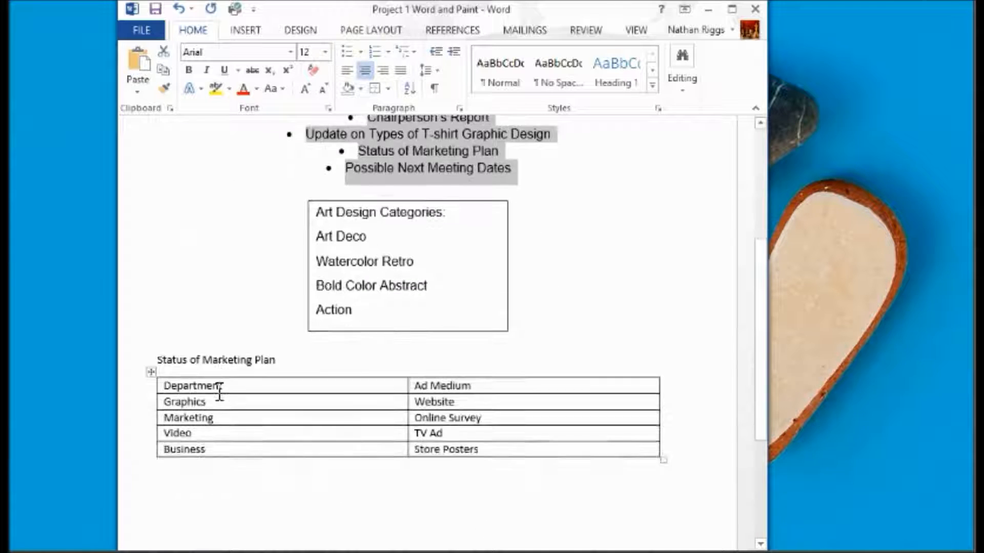
left_click_drag(494, 349, 224, 339)
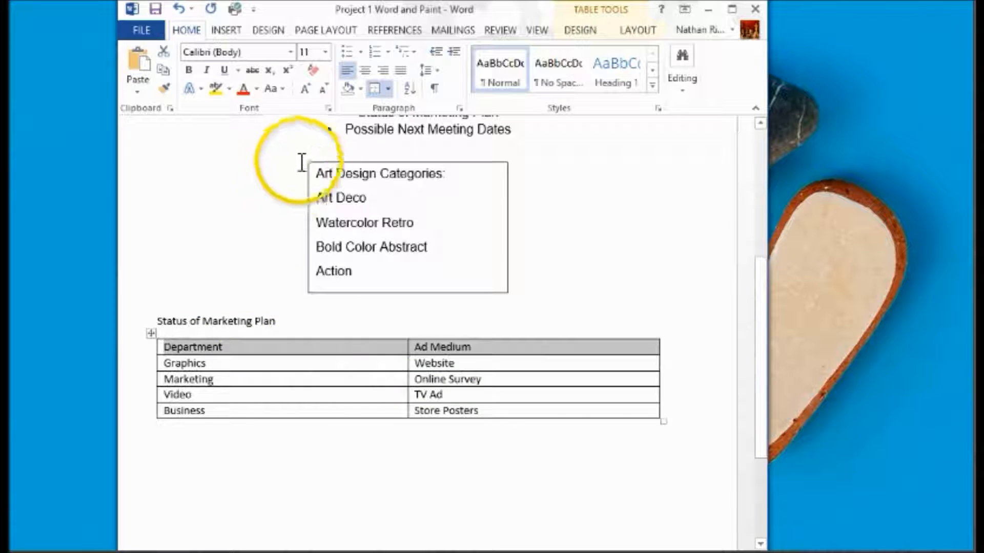
left_click(360, 92)
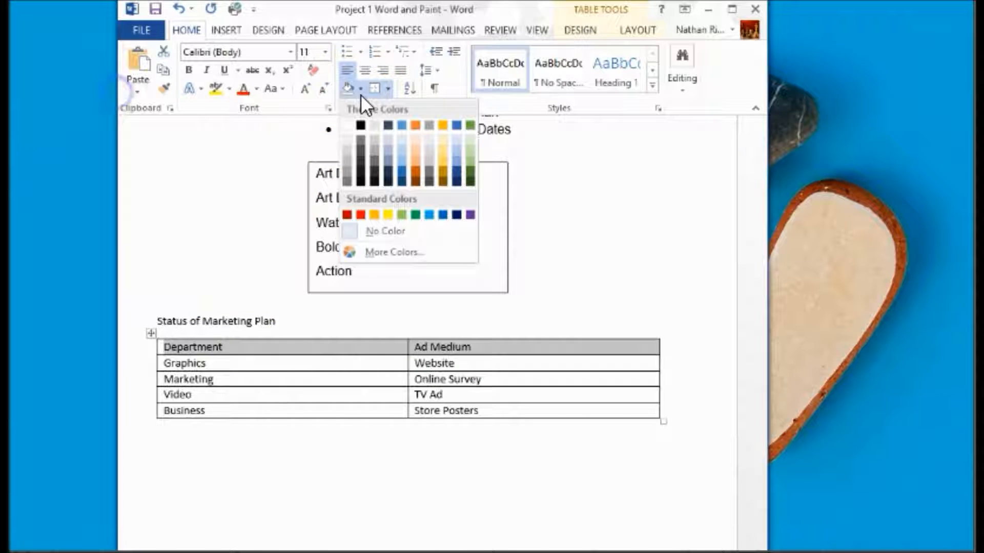
left_click(350, 152)
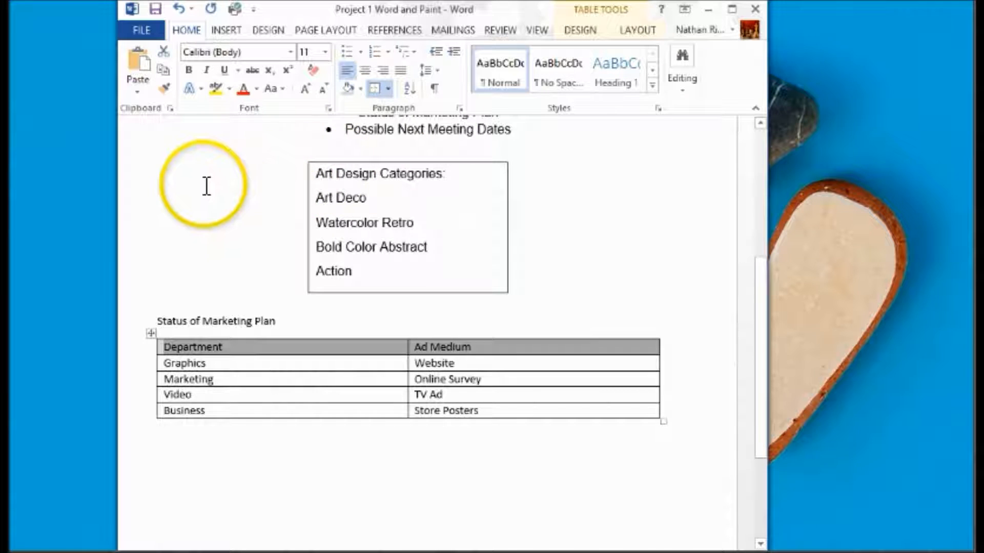
left_click(155, 7)
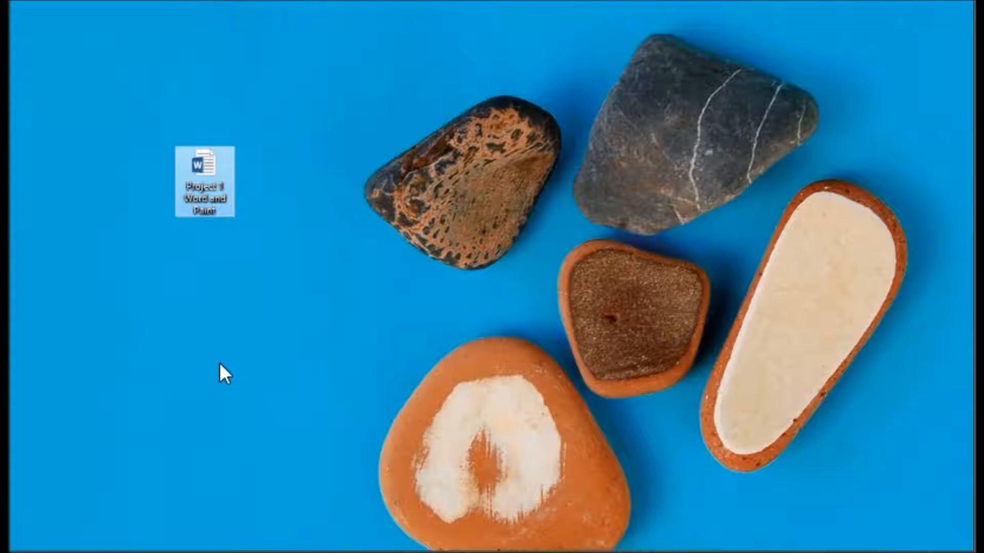
Step: Reopen the Project 1 Word and Paint file and insert a page break below the marketing plan table
double_click(201, 198)
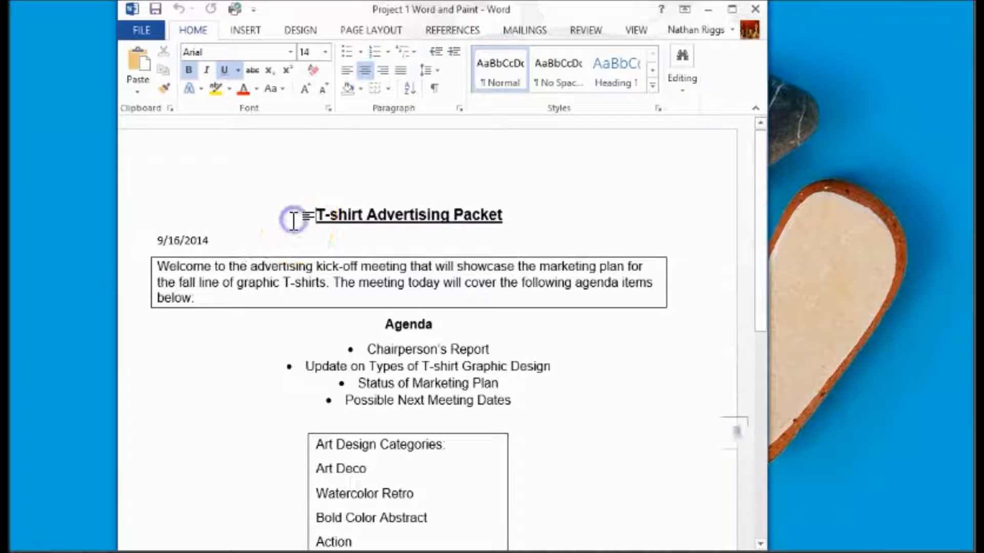
scroll(306, 353, "down", 1)
scroll(306, 353, "down", 8)
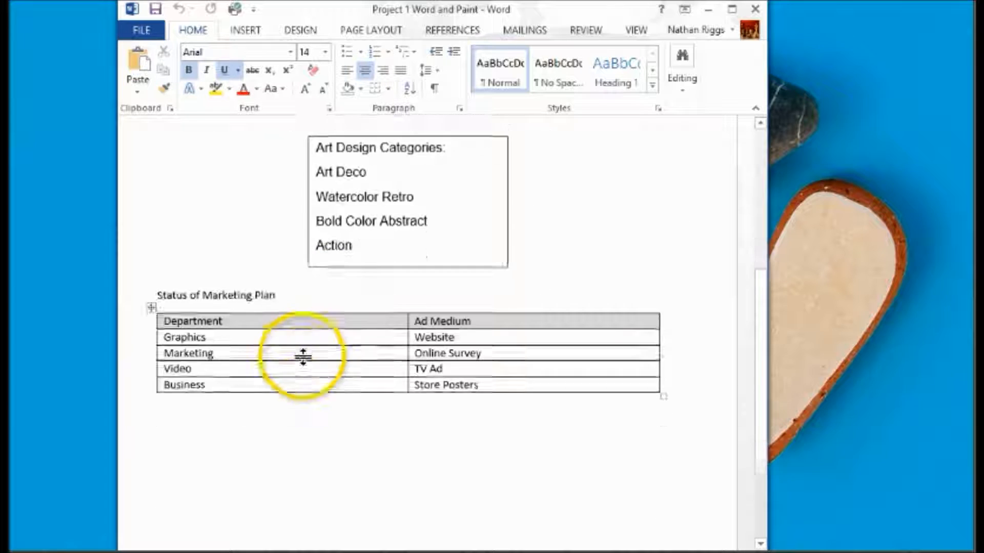
left_click(218, 400)
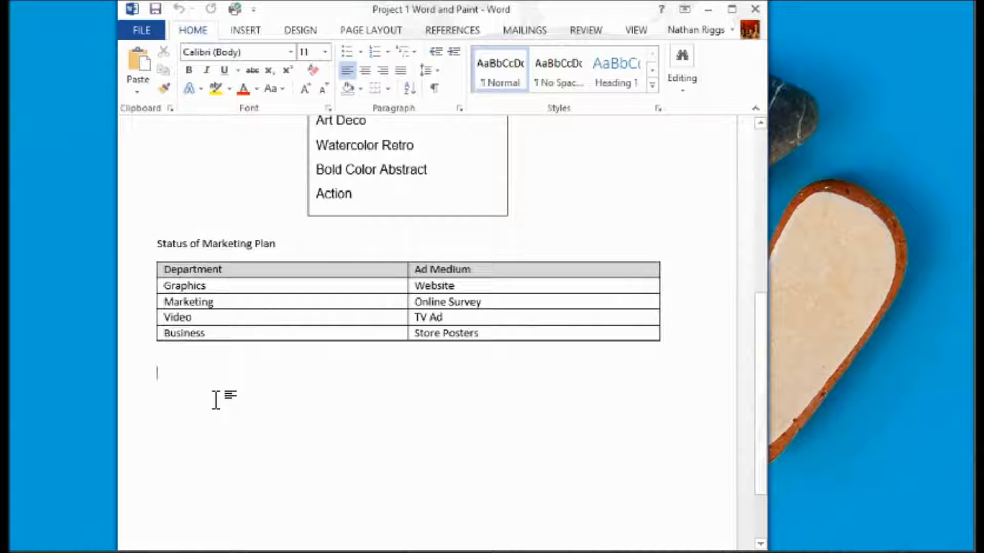
key("ctrl+Return")
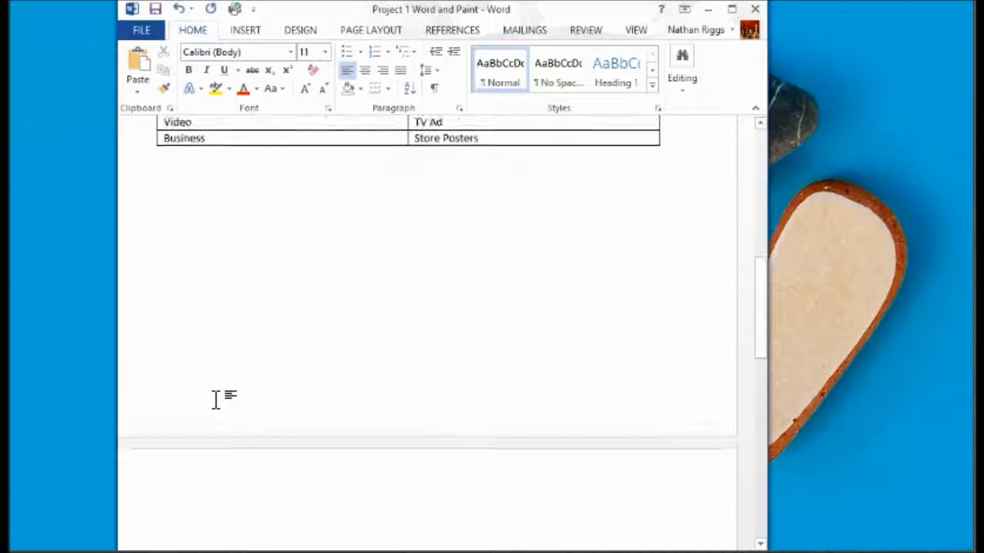
Step: Paste the copied geometric shapes drawing onto the blank page after the marketing plan table and save the document
scroll(297, 401, "down", 5)
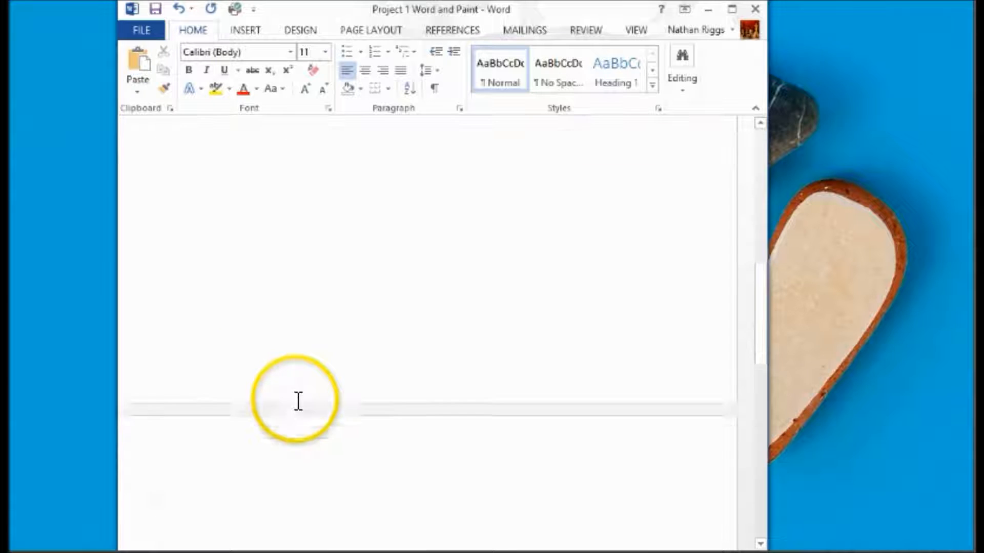
scroll(298, 405, "down", 2)
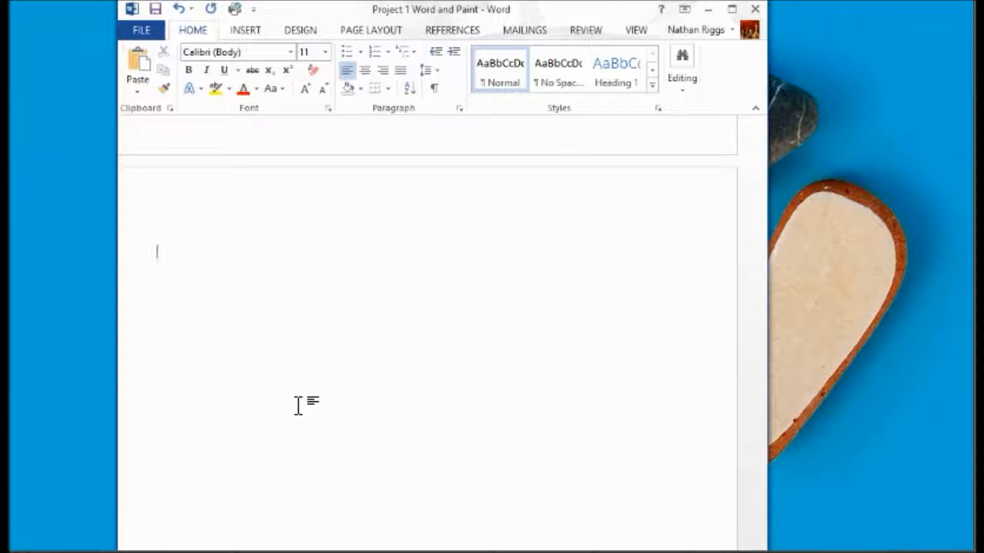
key("ctrl+v")
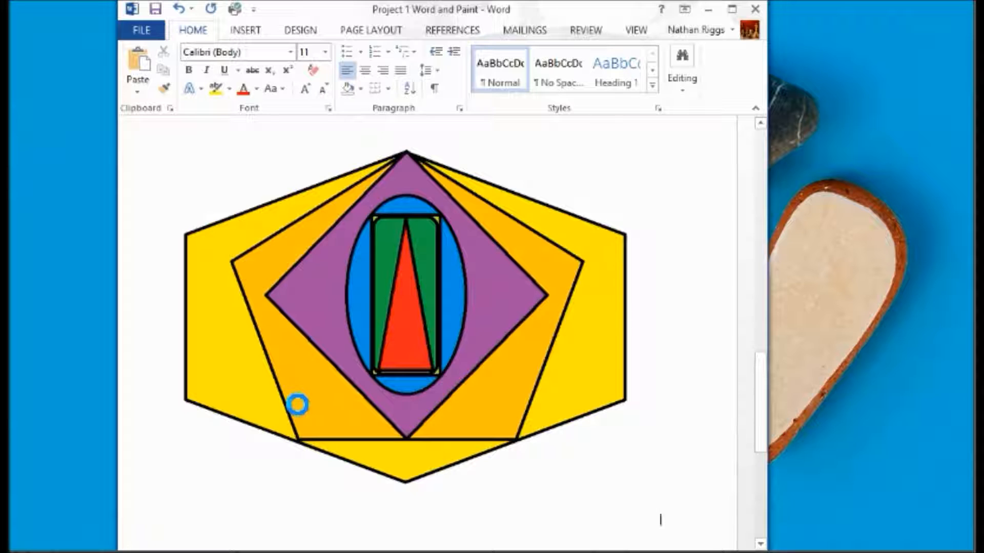
left_click(156, 8)
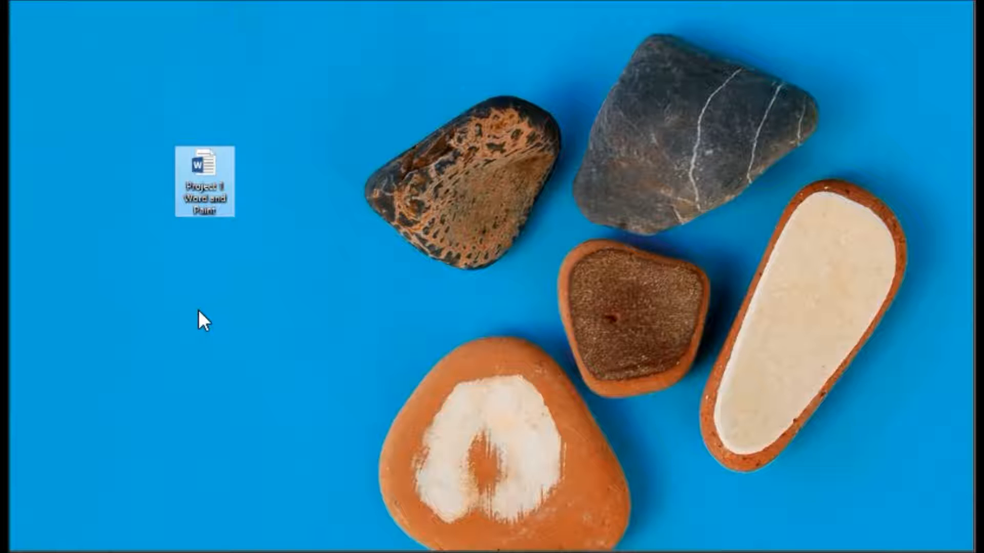
Step: Reopen the Project 1 Word and Paint file and insert a page break below the geometric shapes drawing
double_click(214, 194)
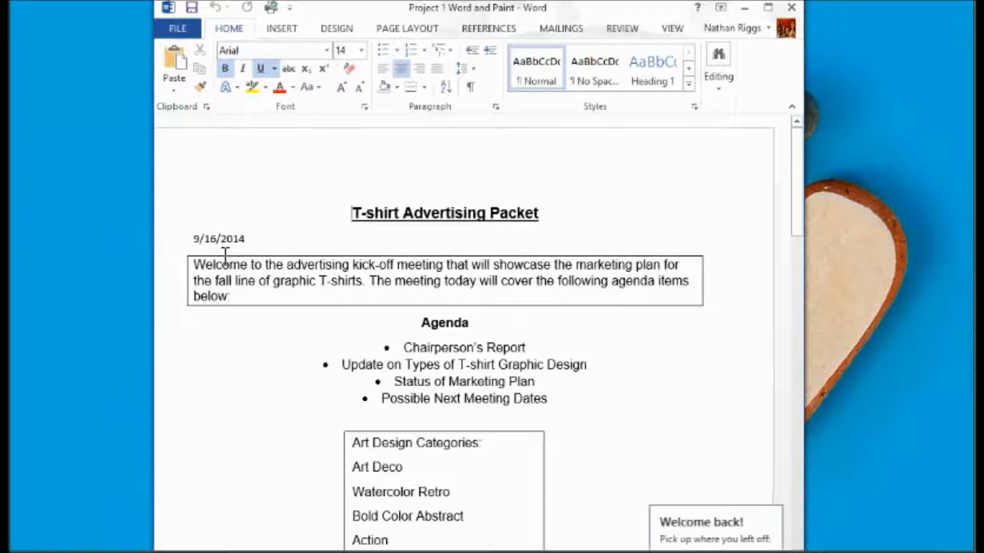
left_click(318, 213)
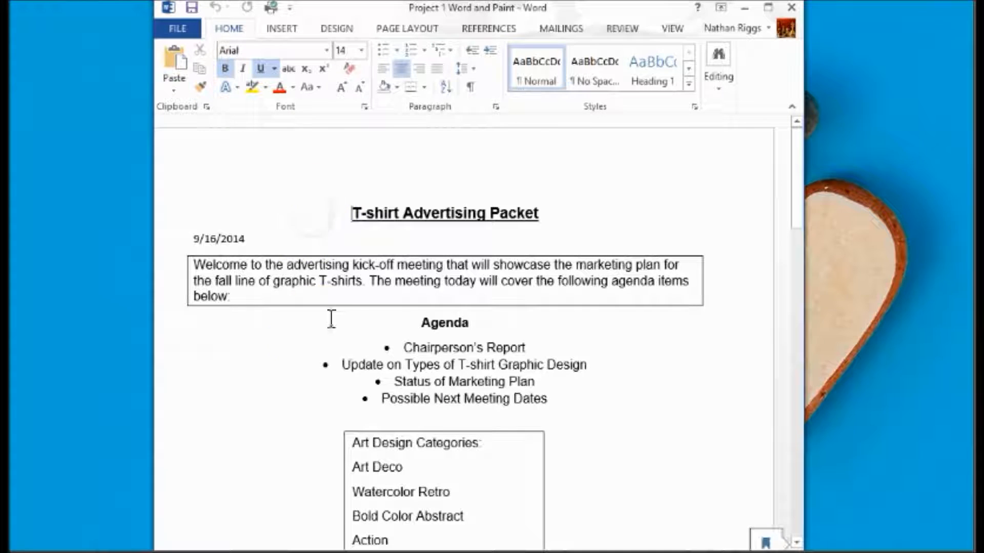
scroll(319, 345, "down", 5)
scroll(319, 347, "down", 15)
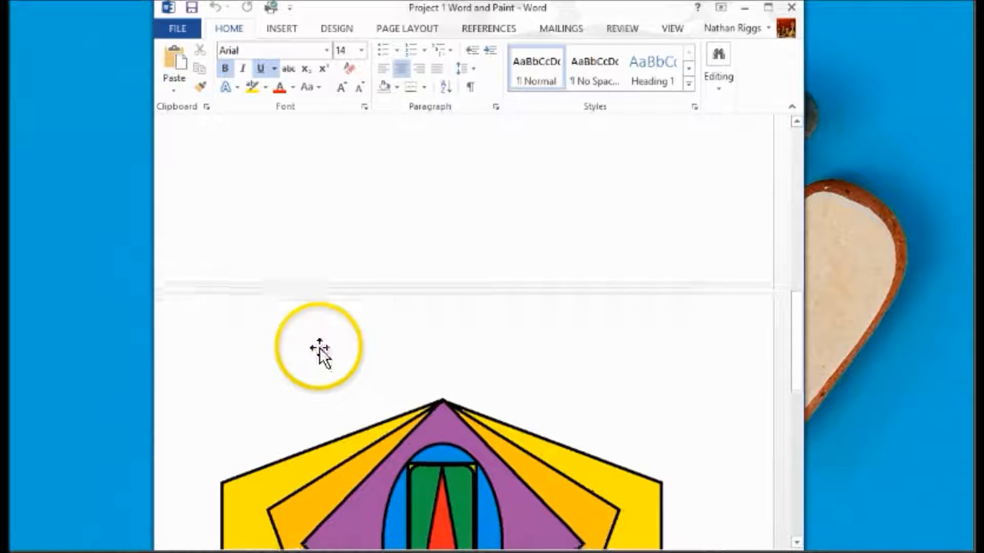
scroll(319, 347, "down", 1)
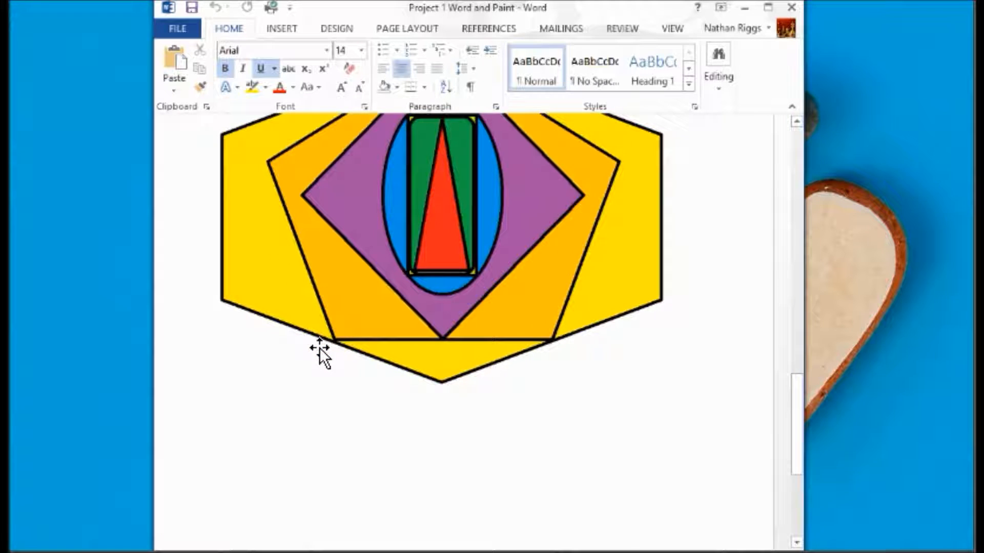
left_click(293, 468)
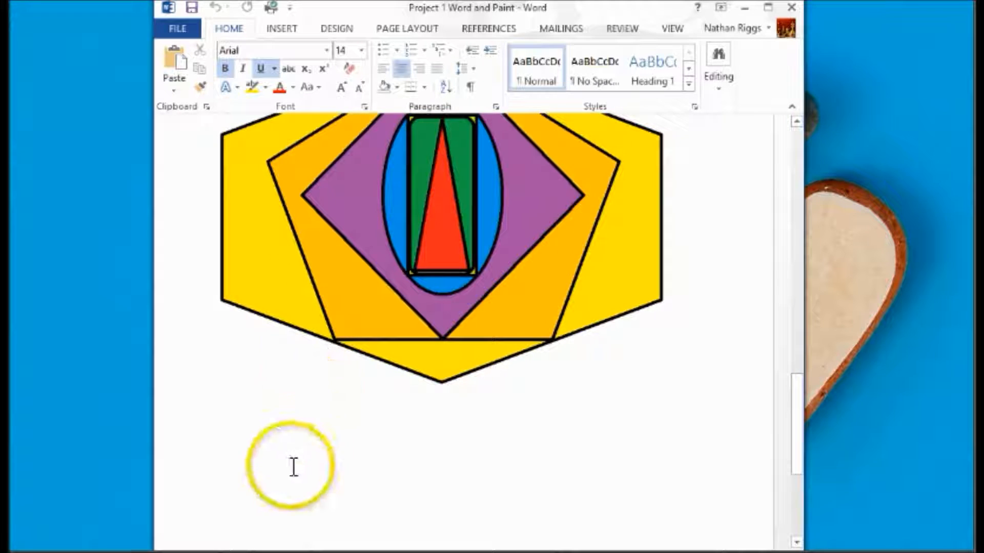
scroll(343, 465, "down", 1)
left_click(345, 465)
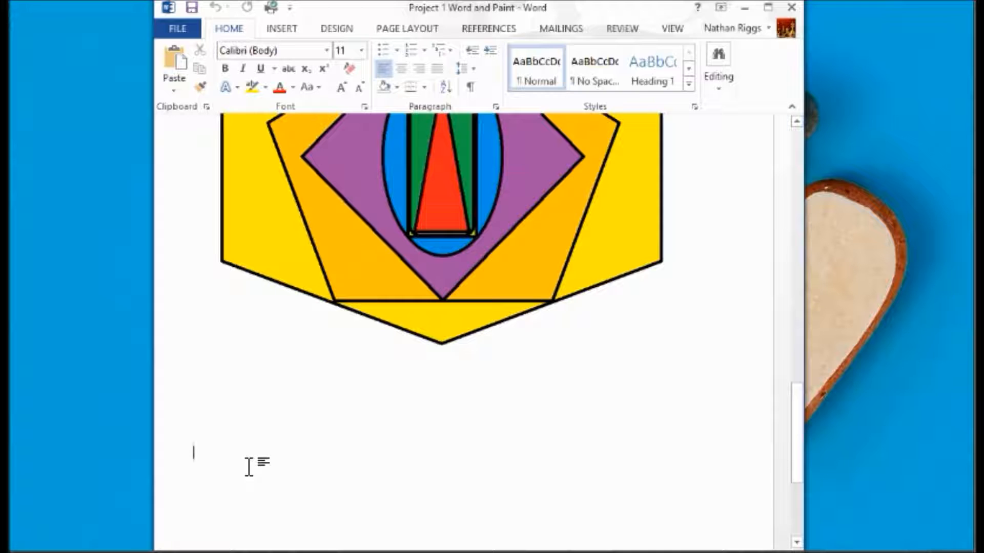
key("ctrl+Return")
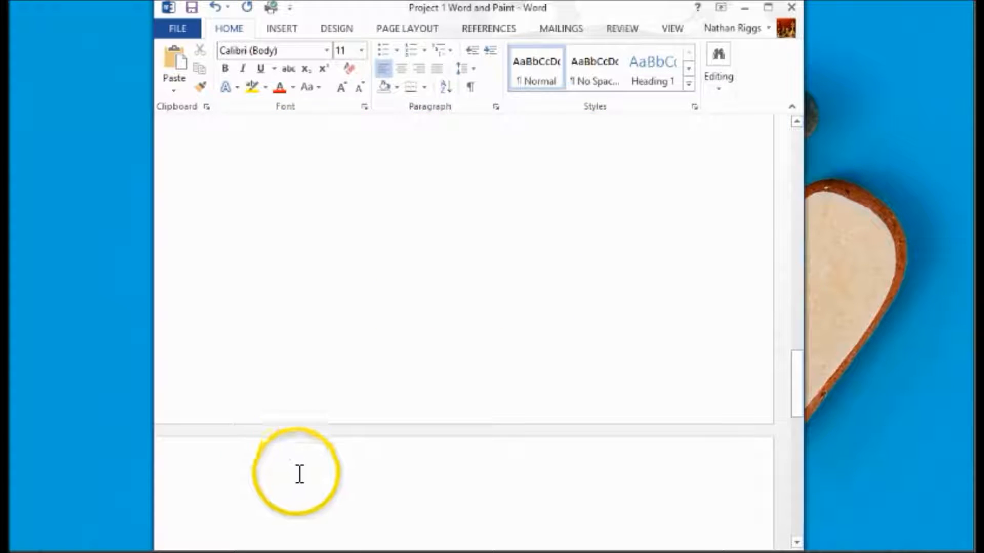
Step: Paste the copied action picture with the burning car and helicopter onto the new blank page and save the document
scroll(304, 485, "down", 3)
scroll(306, 485, "down", 3)
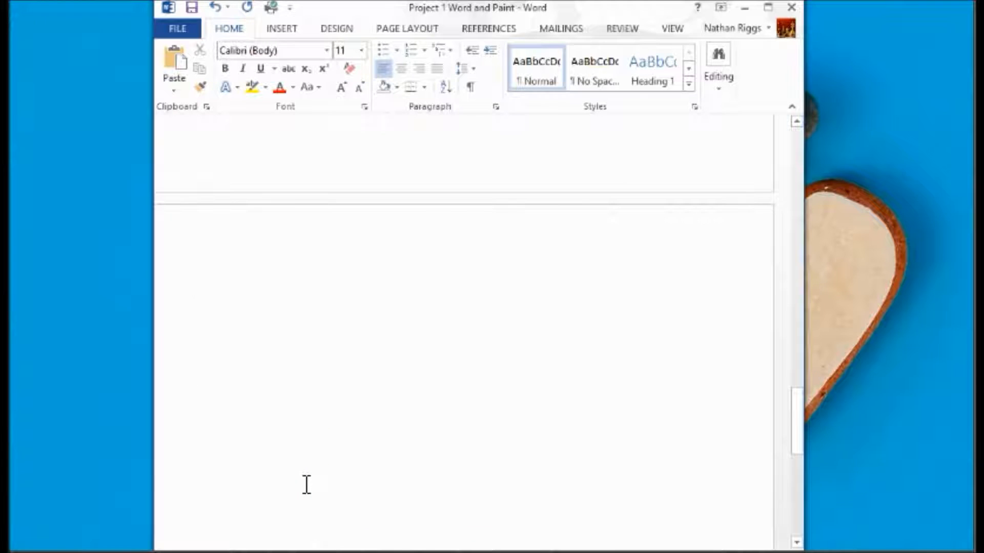
left_click(302, 495)
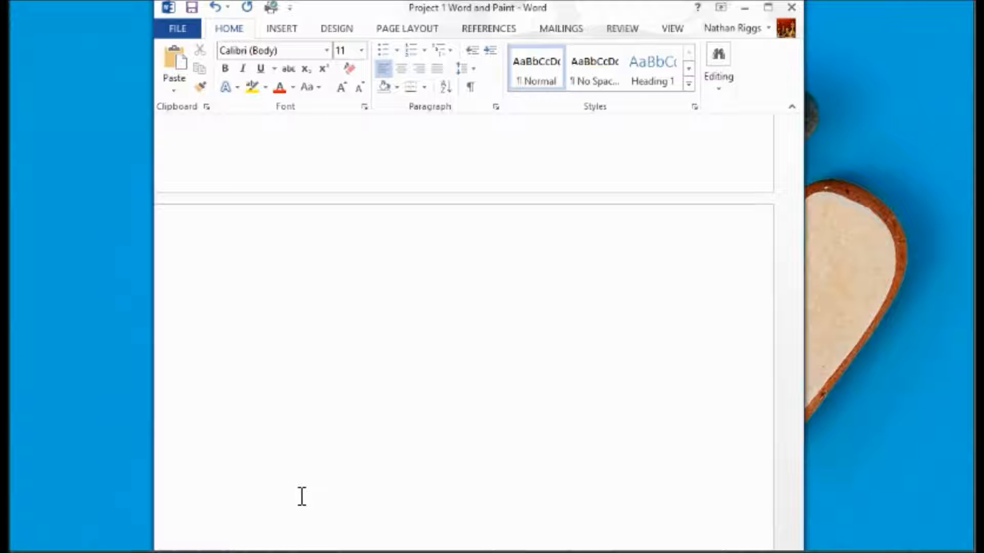
key("ctrl+v")
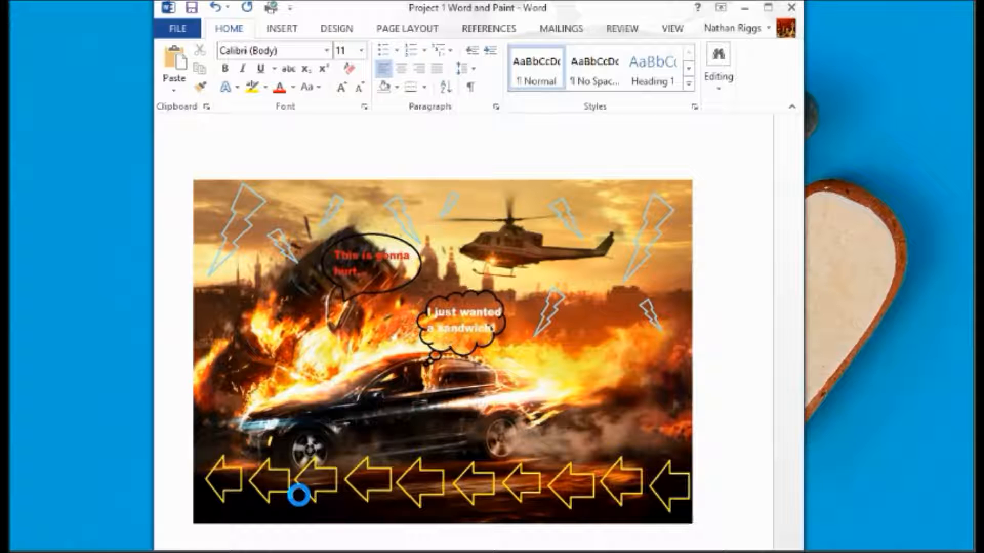
left_click(191, 7)
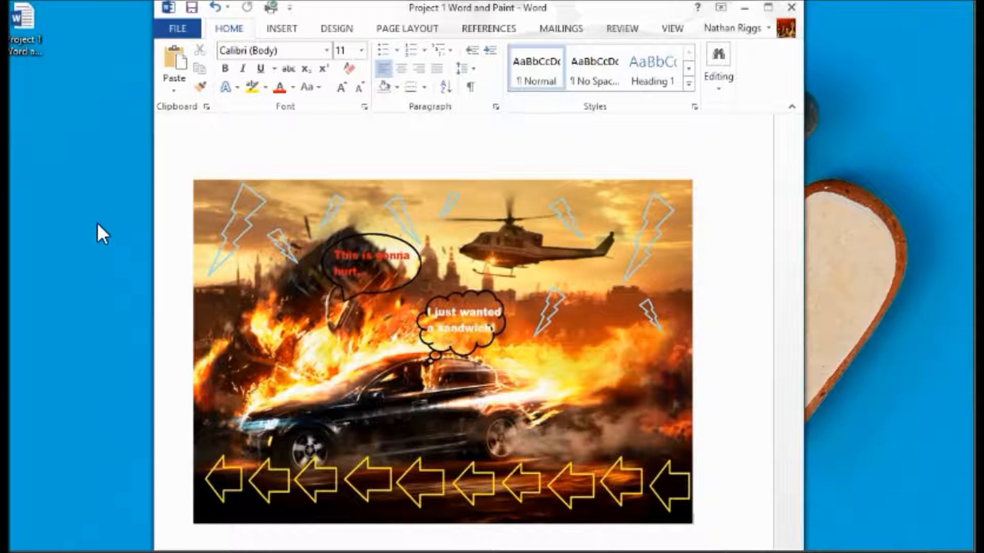